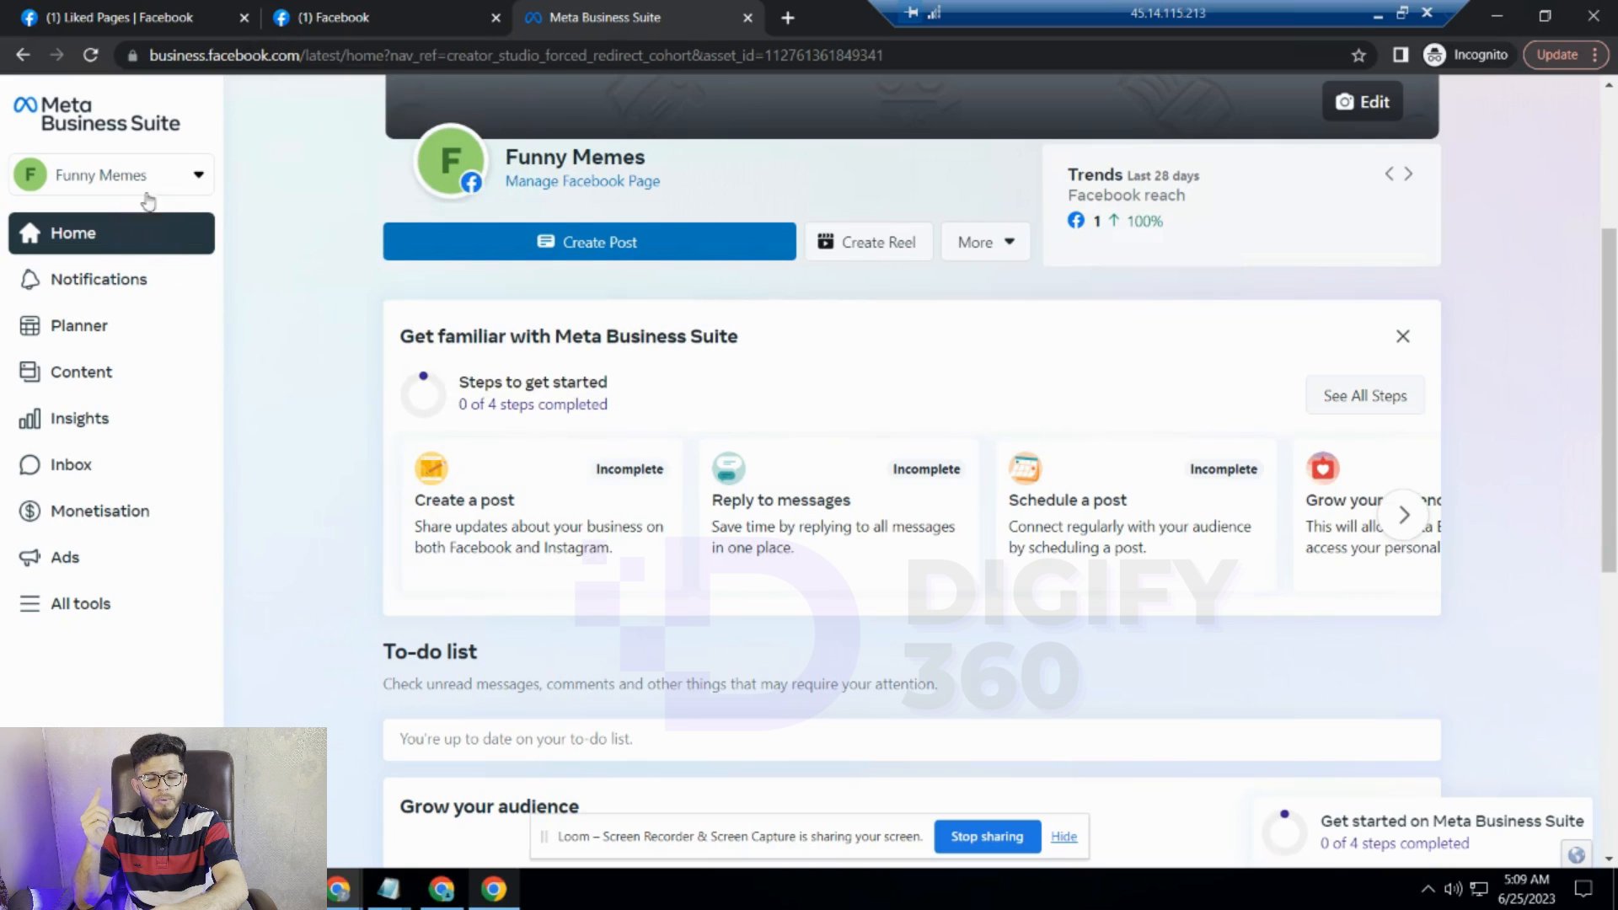
# - Switch to the Facebook browser tab showing the Rig Monkey page
pyautogui.click(393, 14)
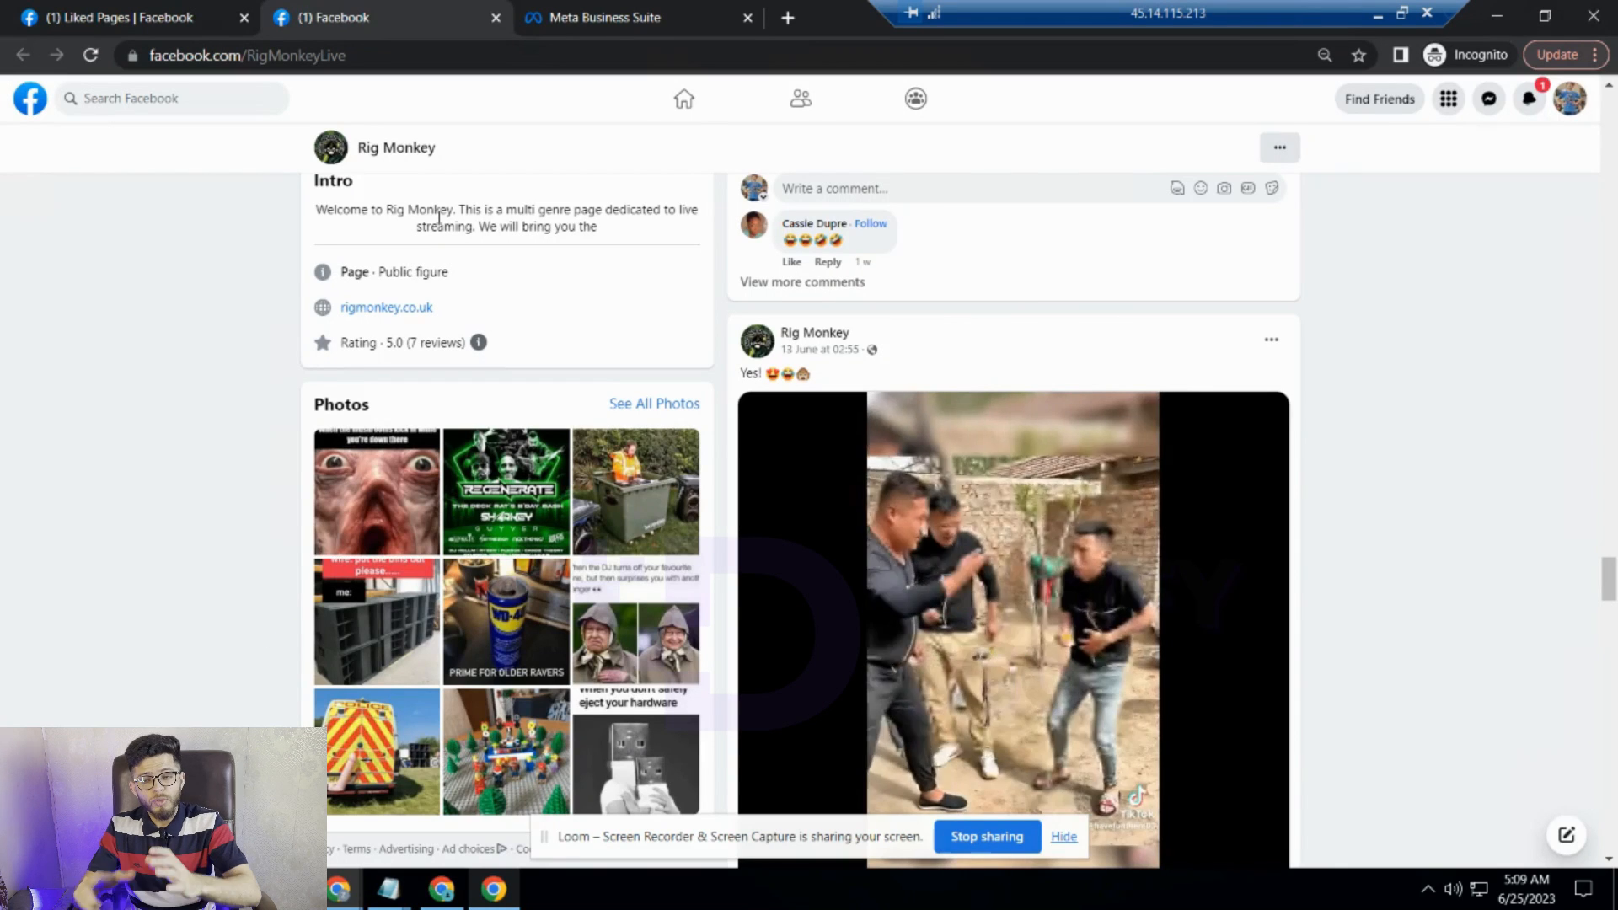
# - Switch Facebook to your personal profile, then go back to the Meta Business Suite tab
pyautogui.click(1572, 97)
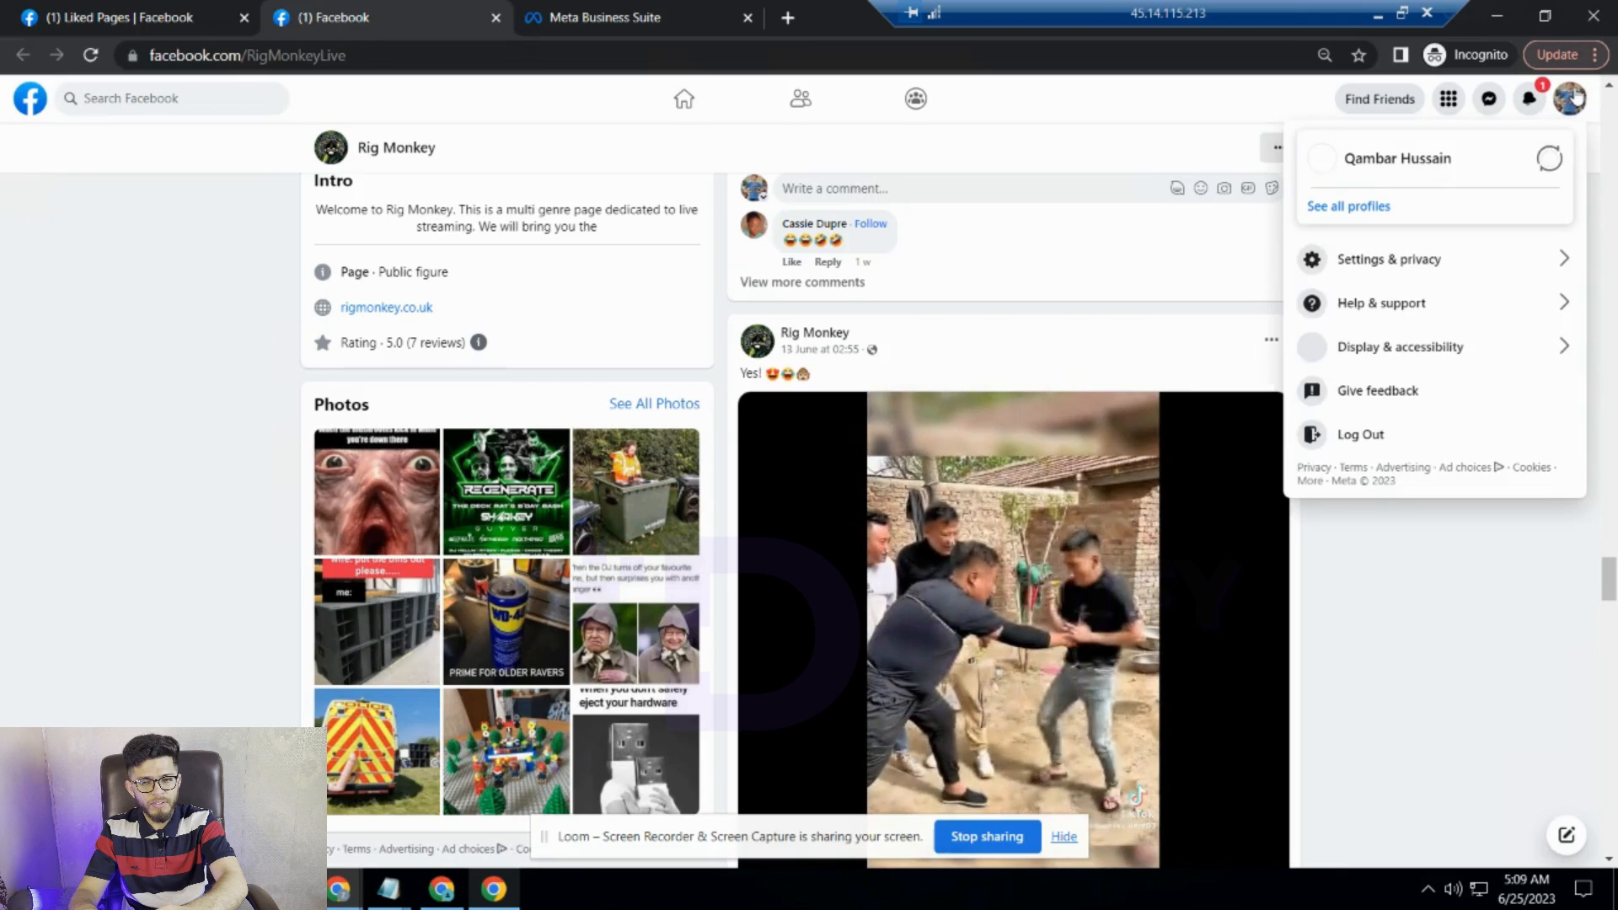
pyautogui.click(1420, 166)
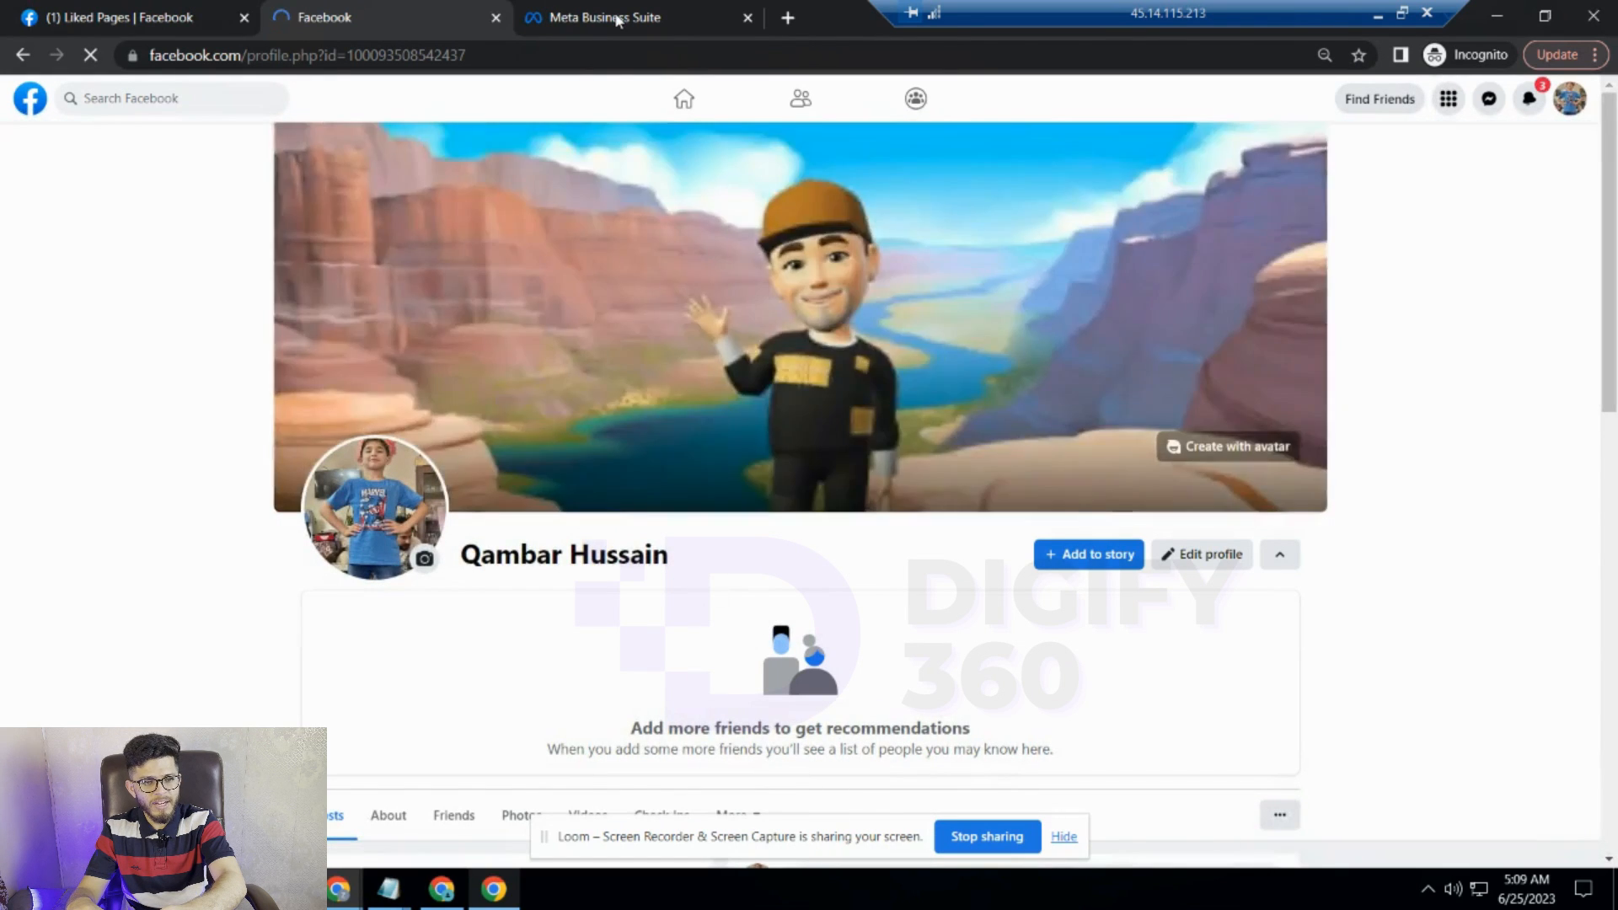
pyautogui.click(618, 19)
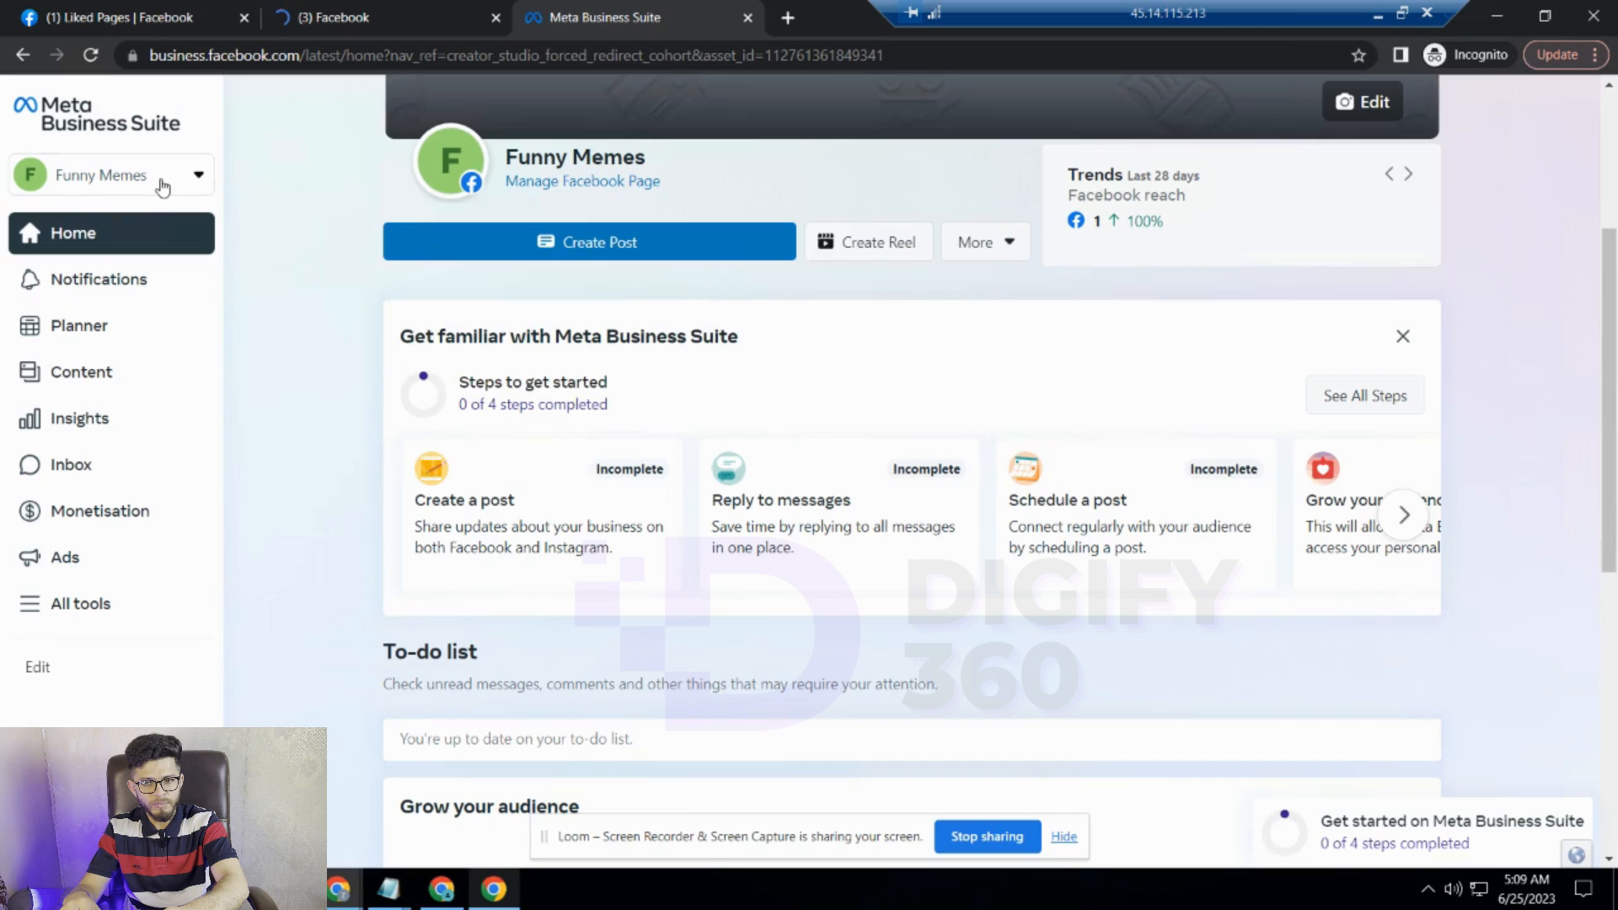
# - Open the 'Create a Meta business account' form from the Funny Memes account switcher
pyautogui.click(162, 179)
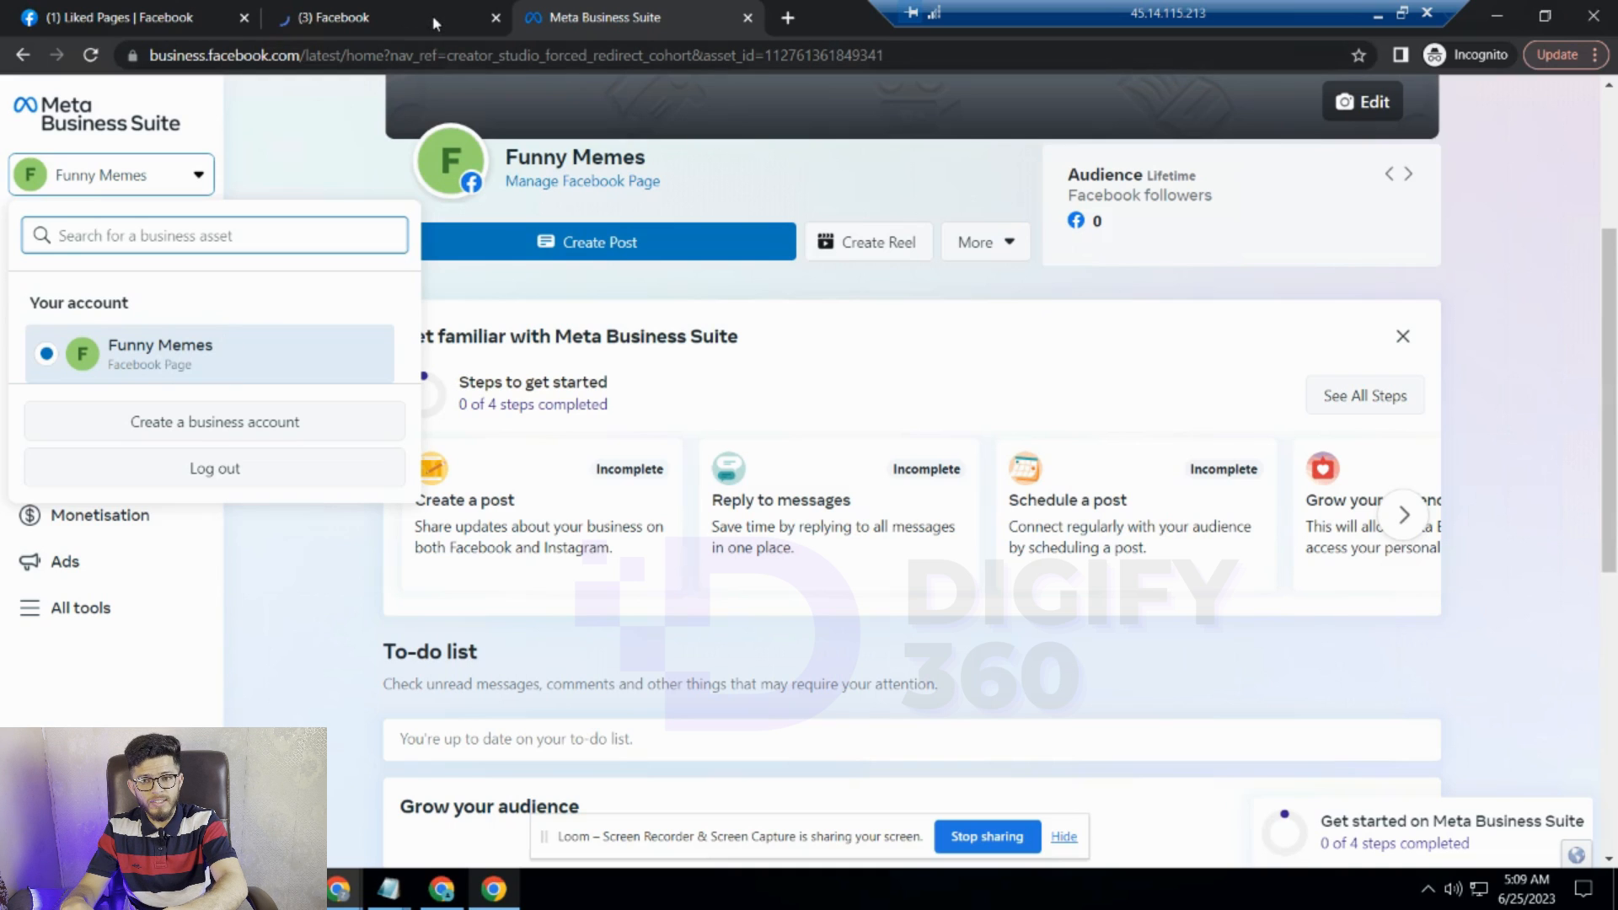
pyautogui.click(226, 436)
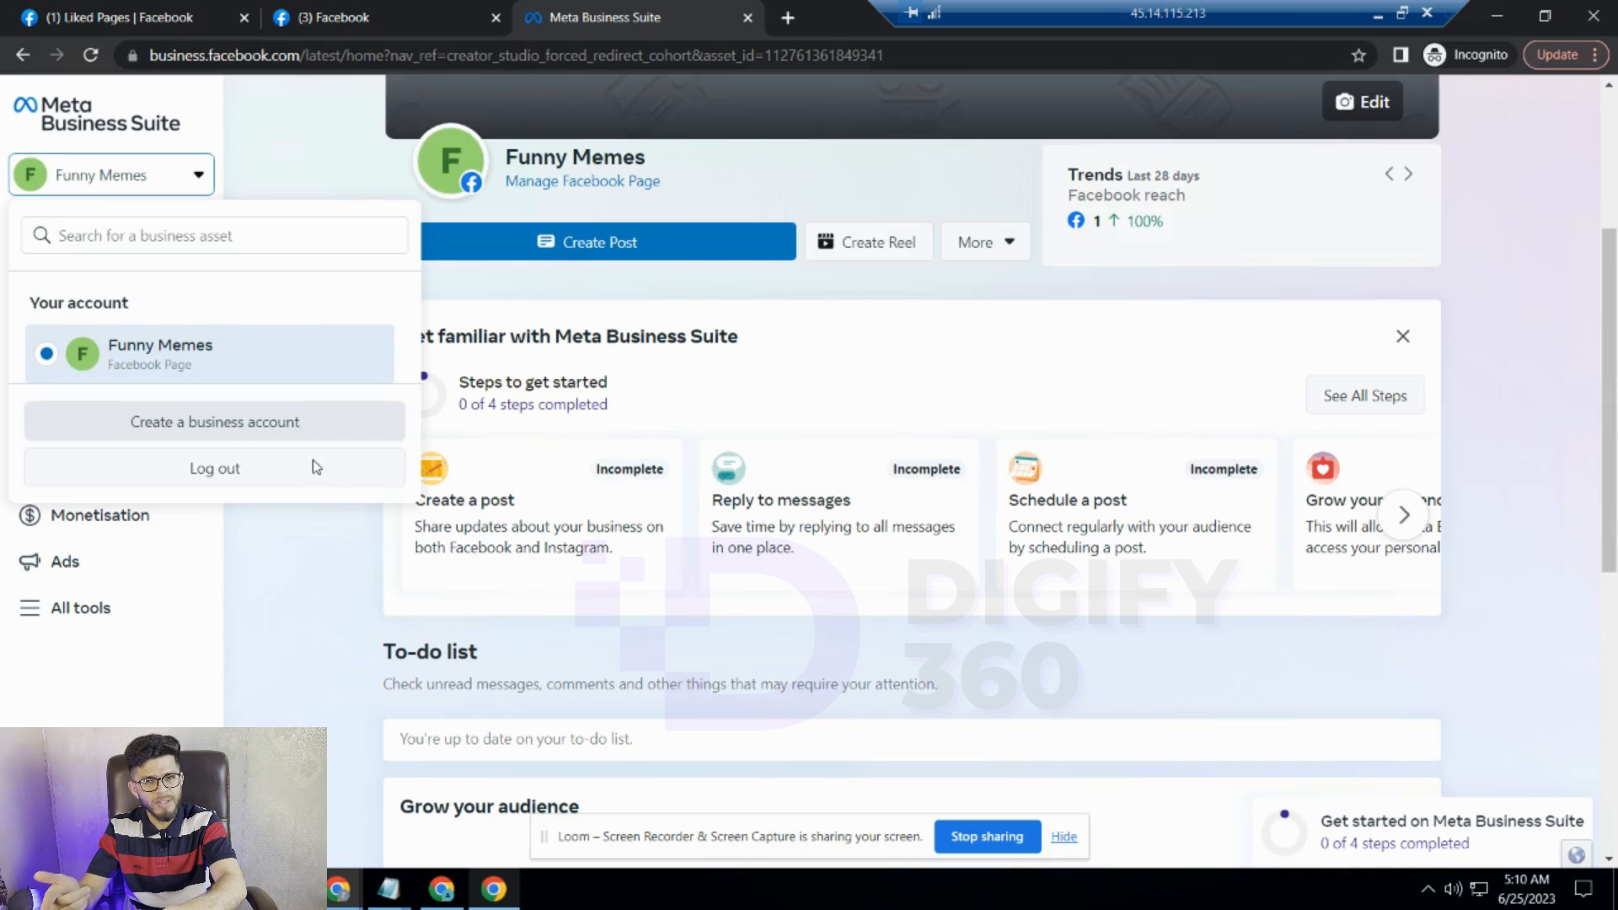
pyautogui.click(266, 425)
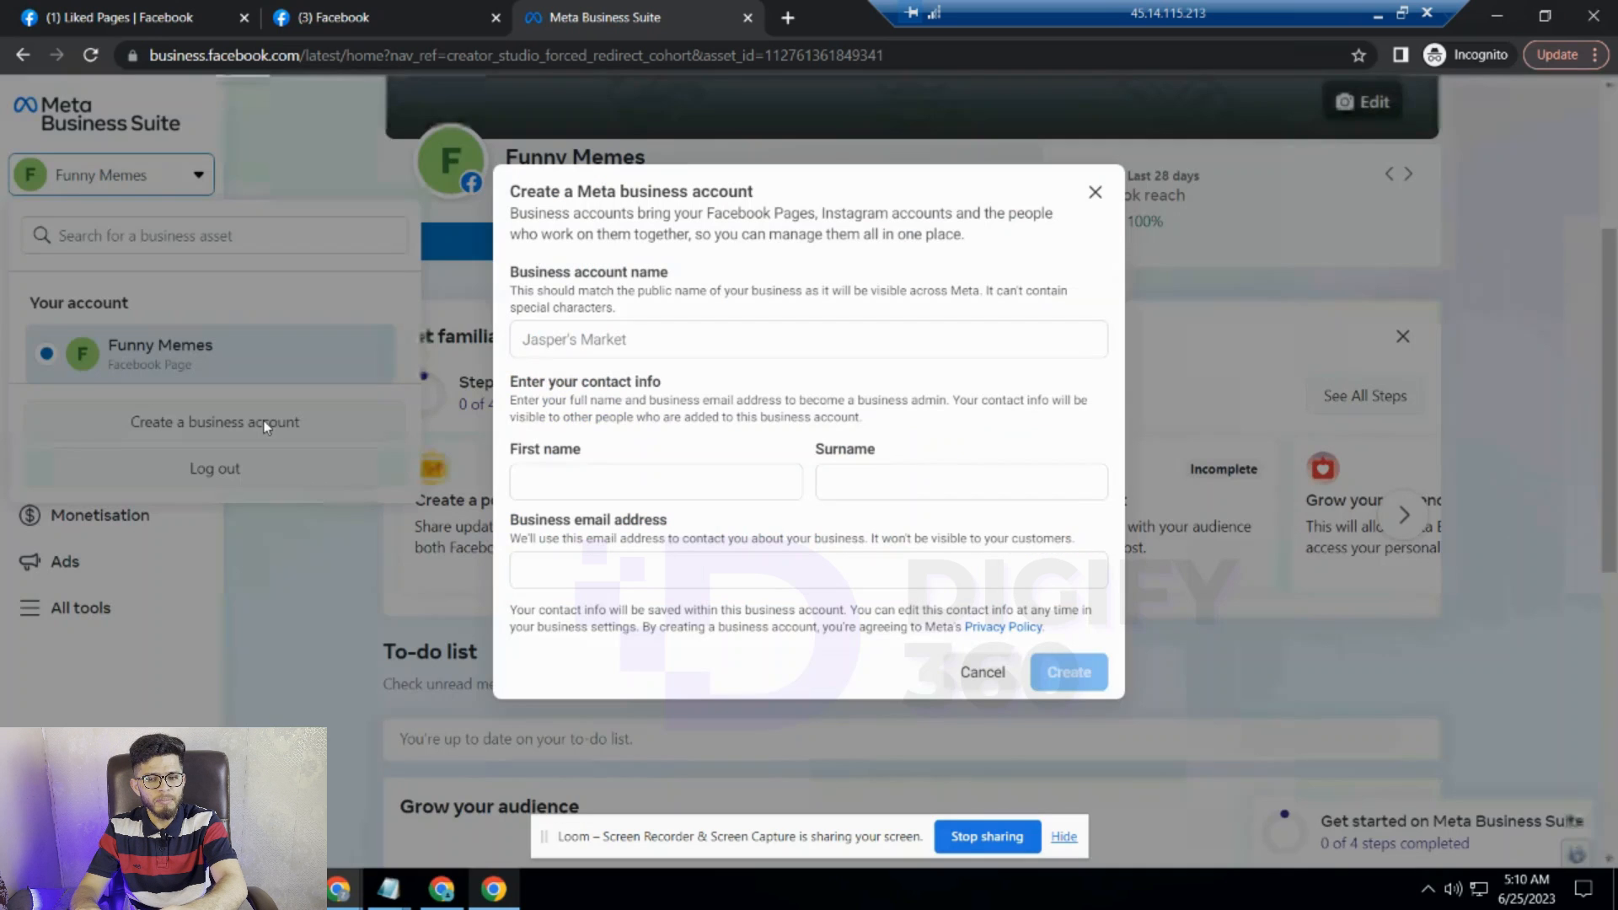
pyautogui.click(627, 339)
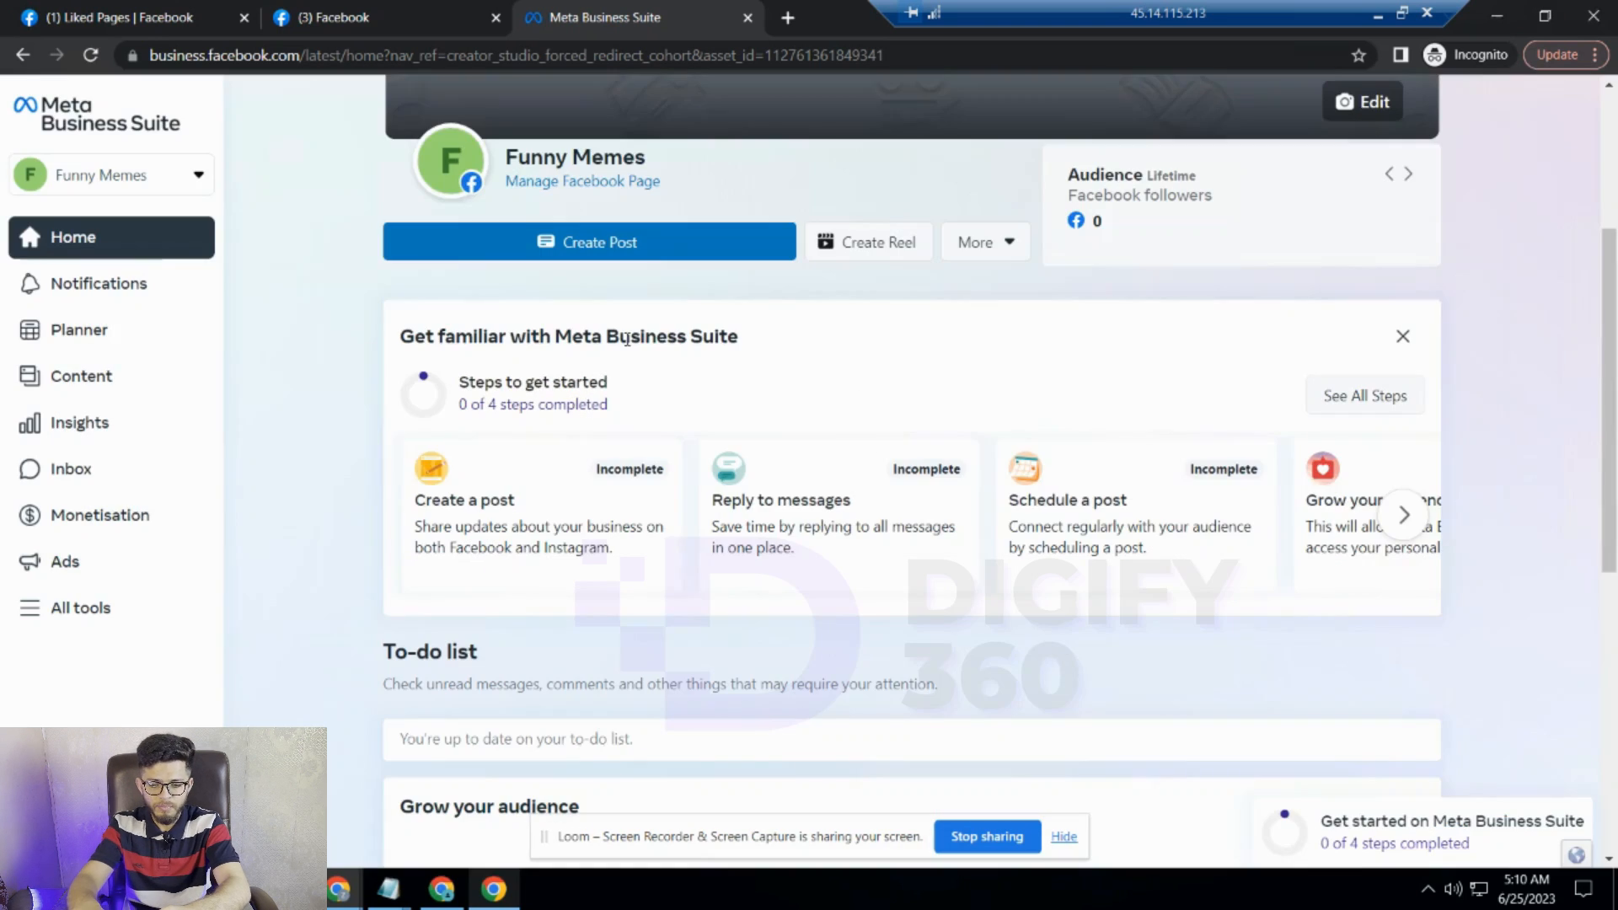
pyautogui.click(164, 192)
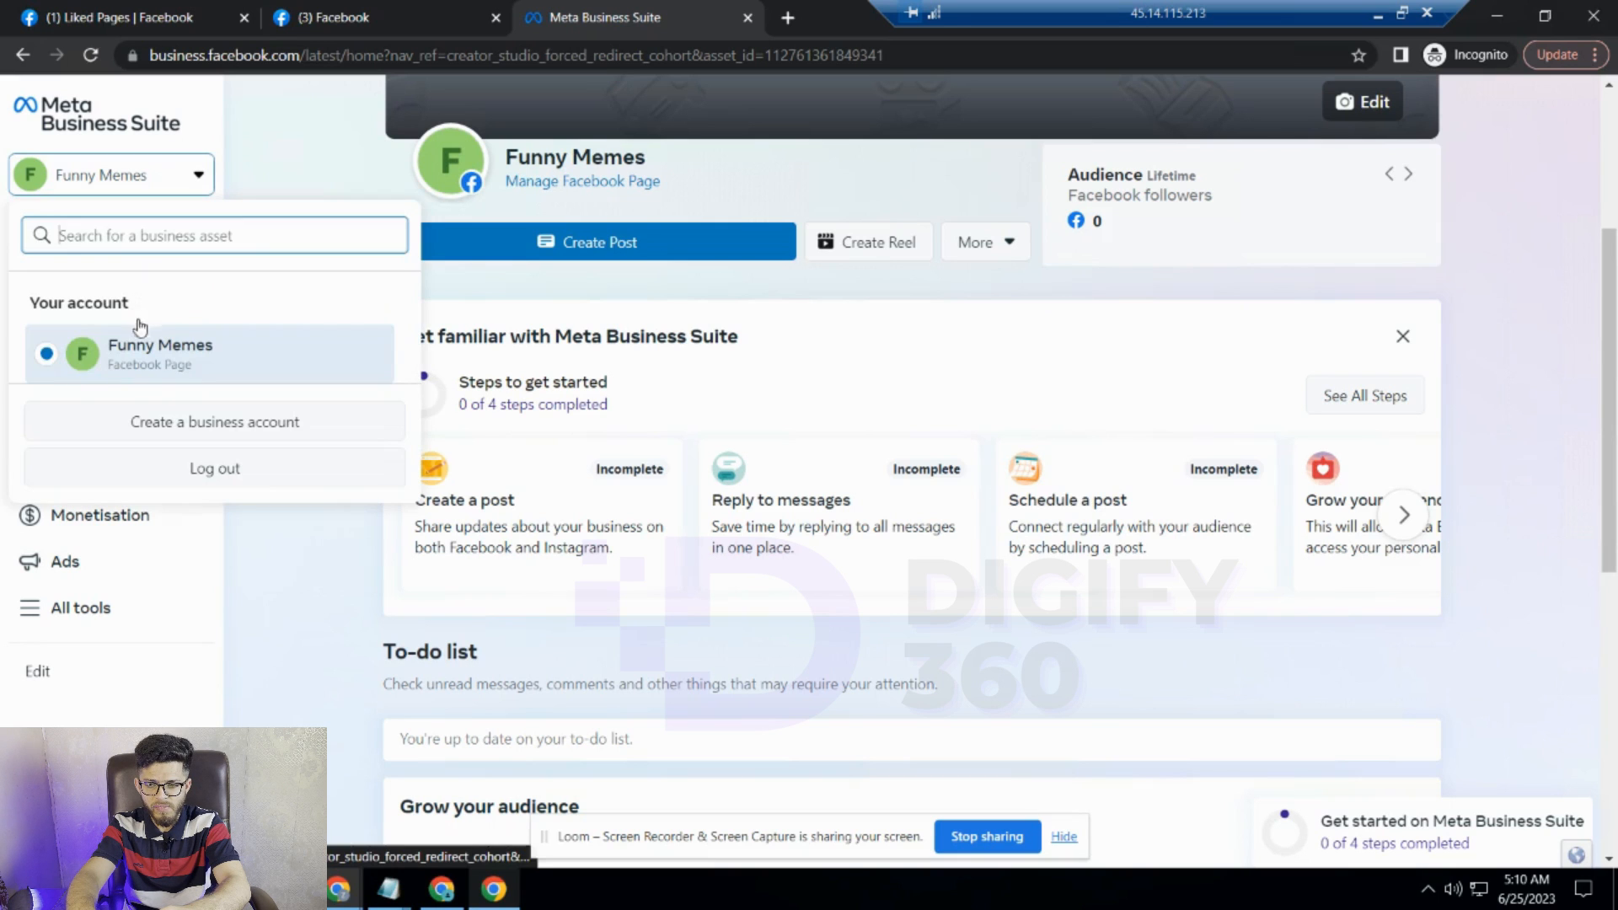
pyautogui.click(137, 422)
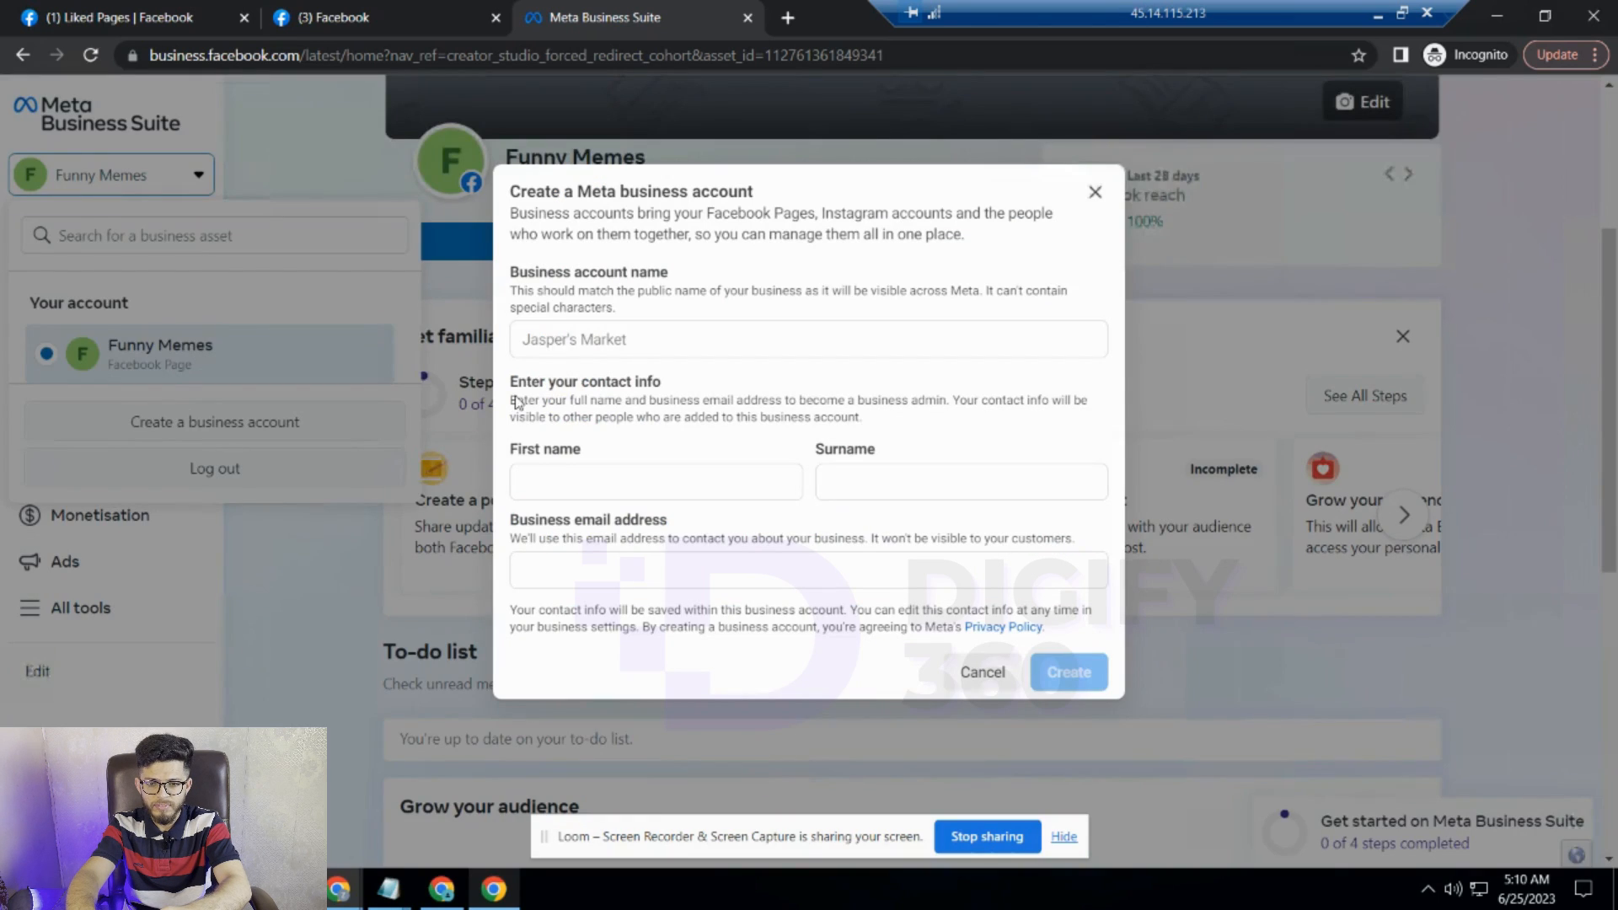
# - Name the business account 'Qambar BM' and enter the admin's first name
pyautogui.click(622, 340)
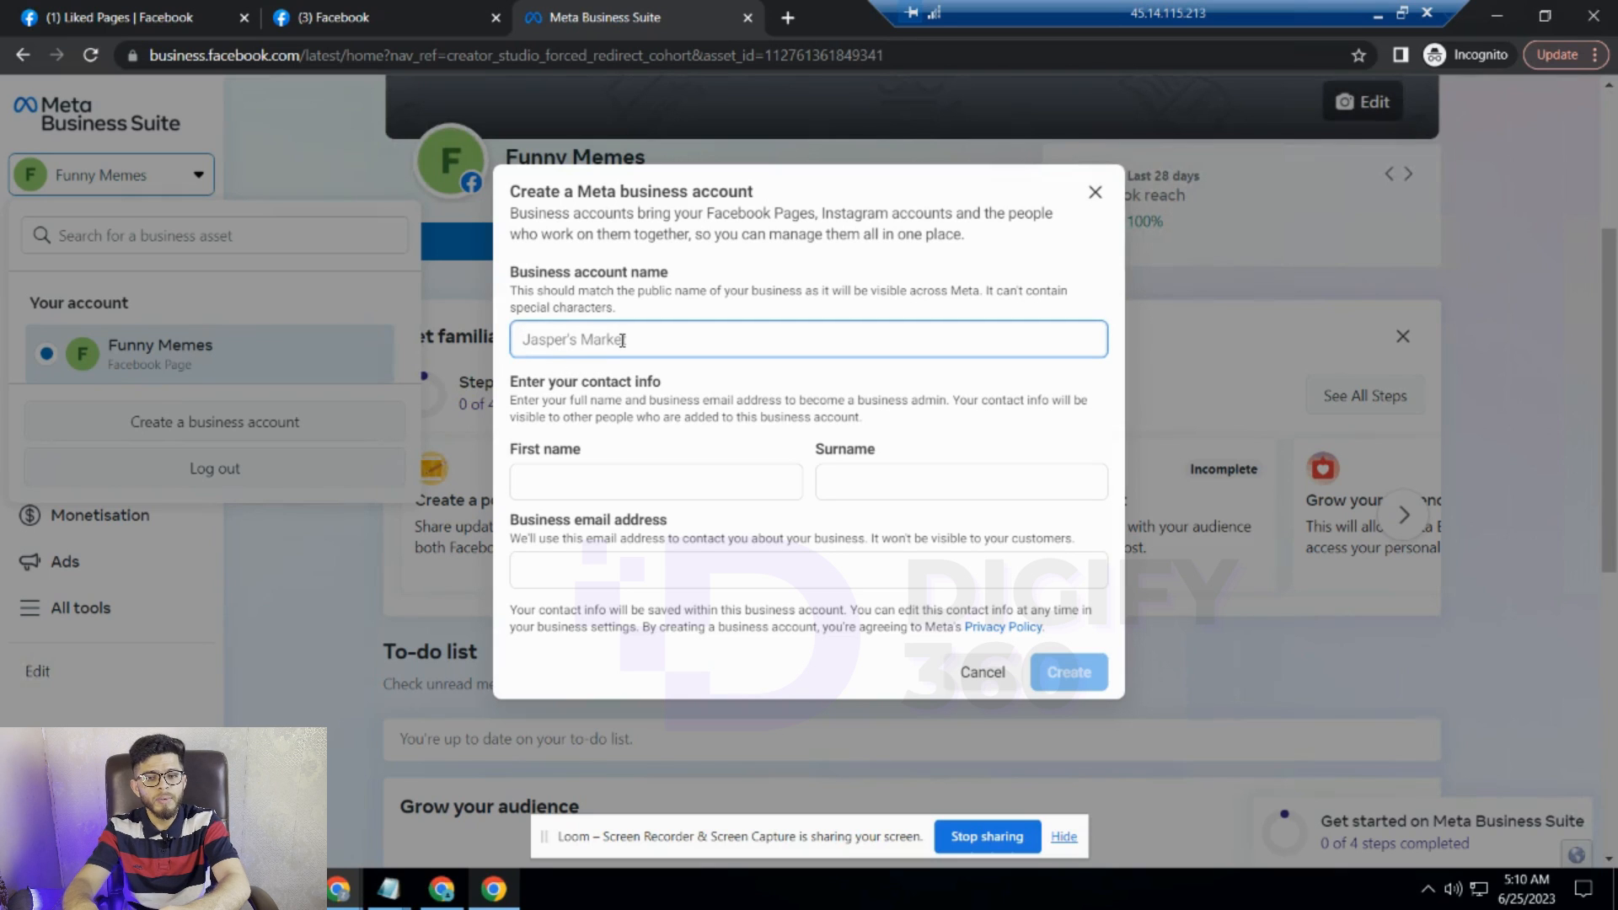
pyautogui.write('Q')
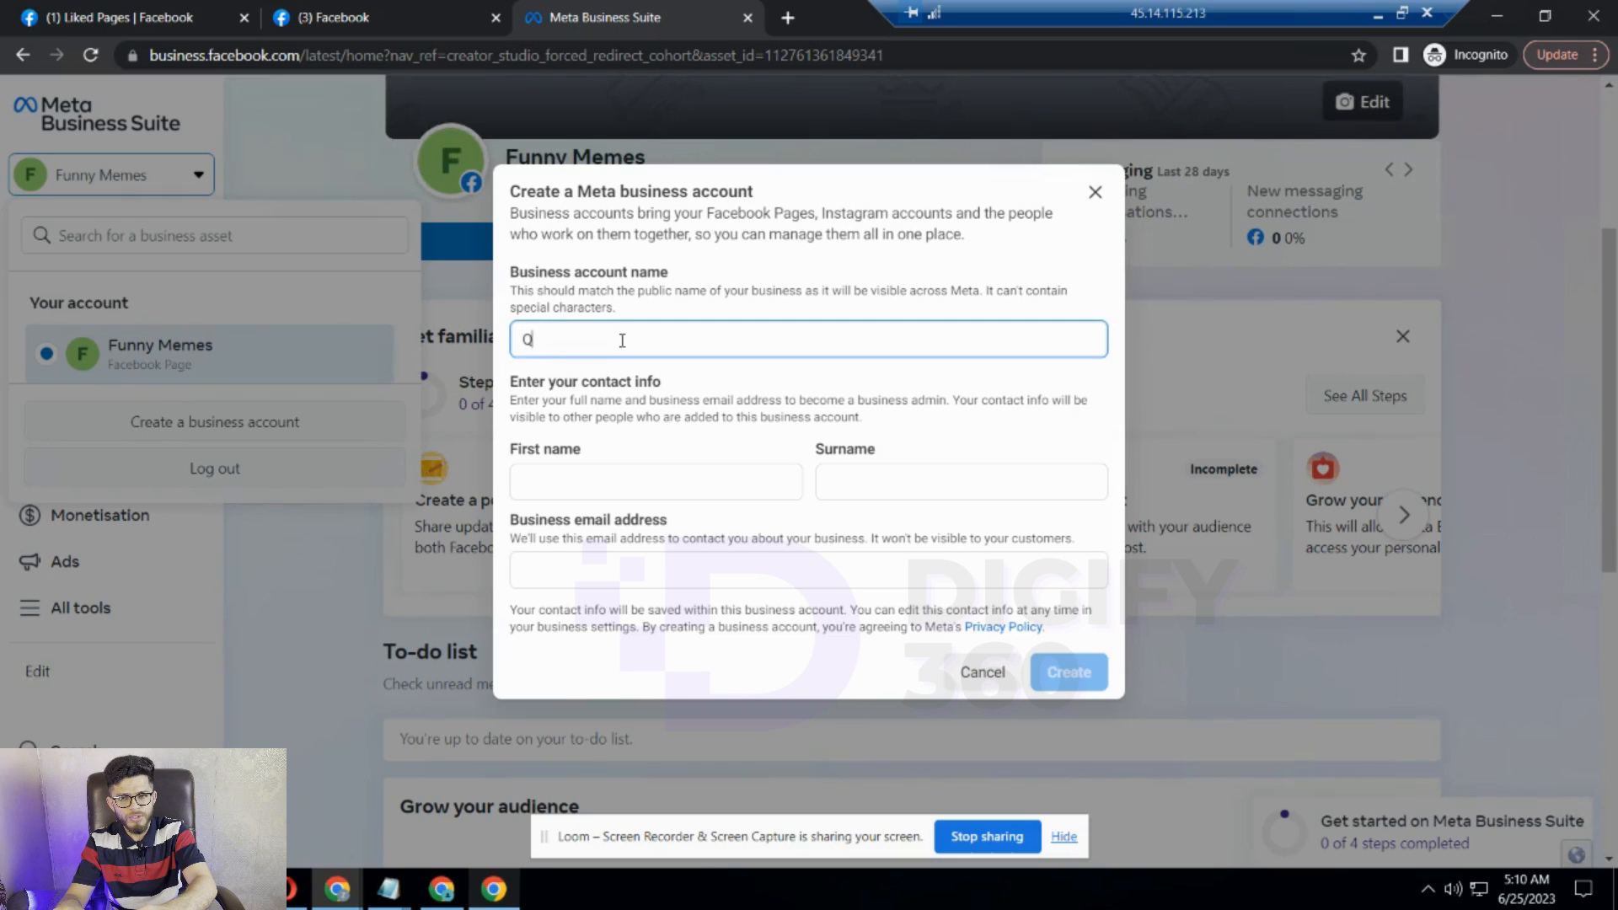
pyautogui.write('amba')
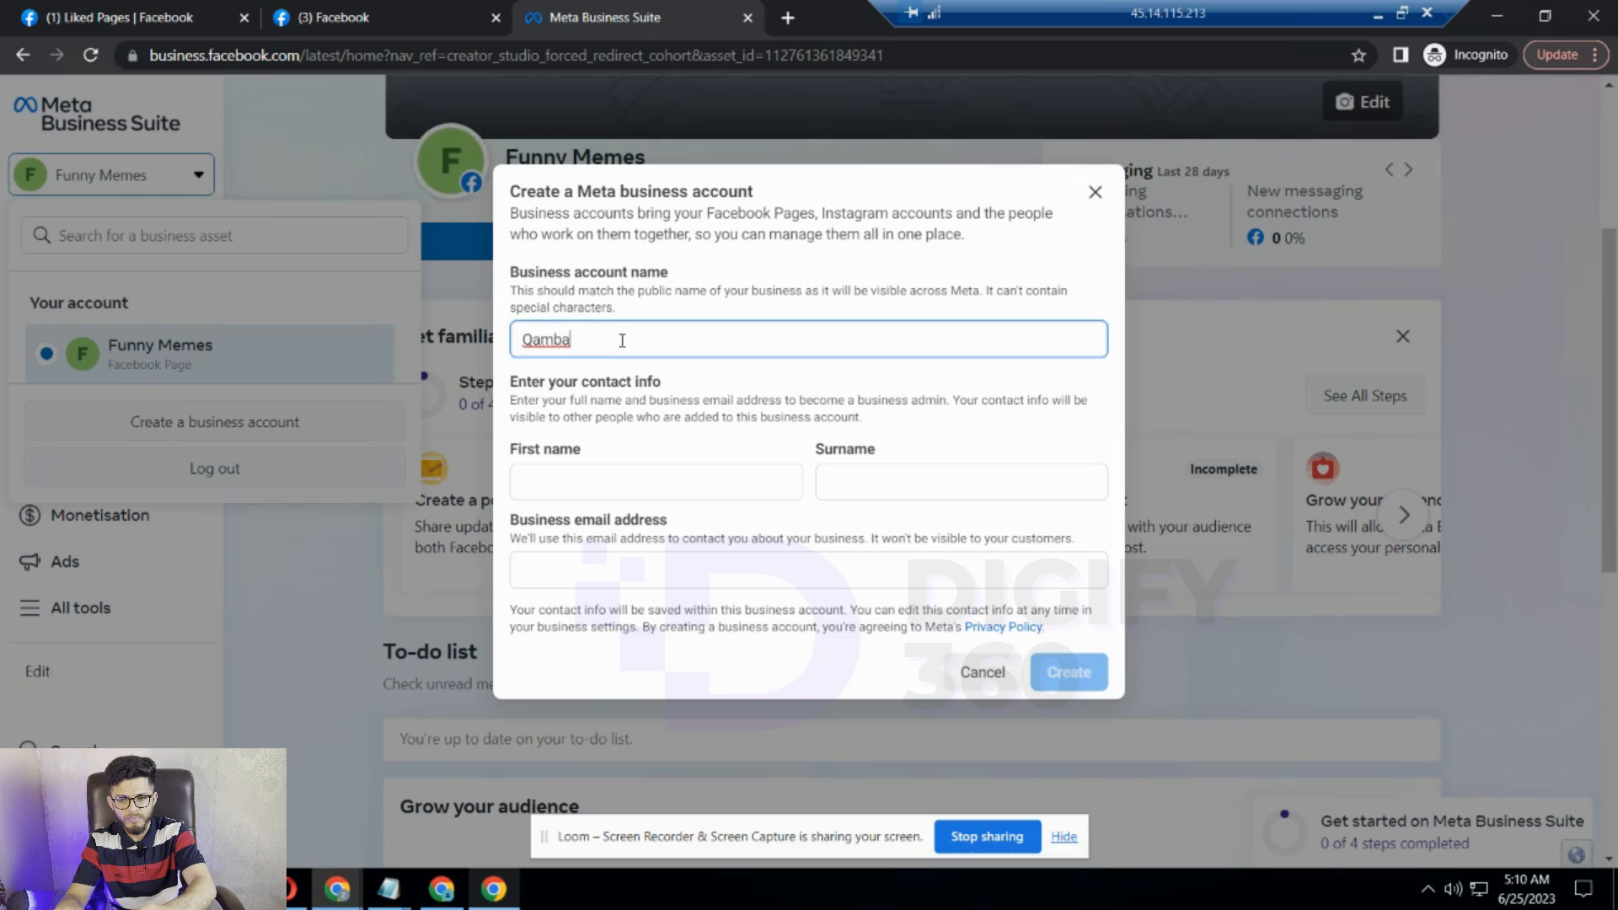
pyautogui.write('r BM')
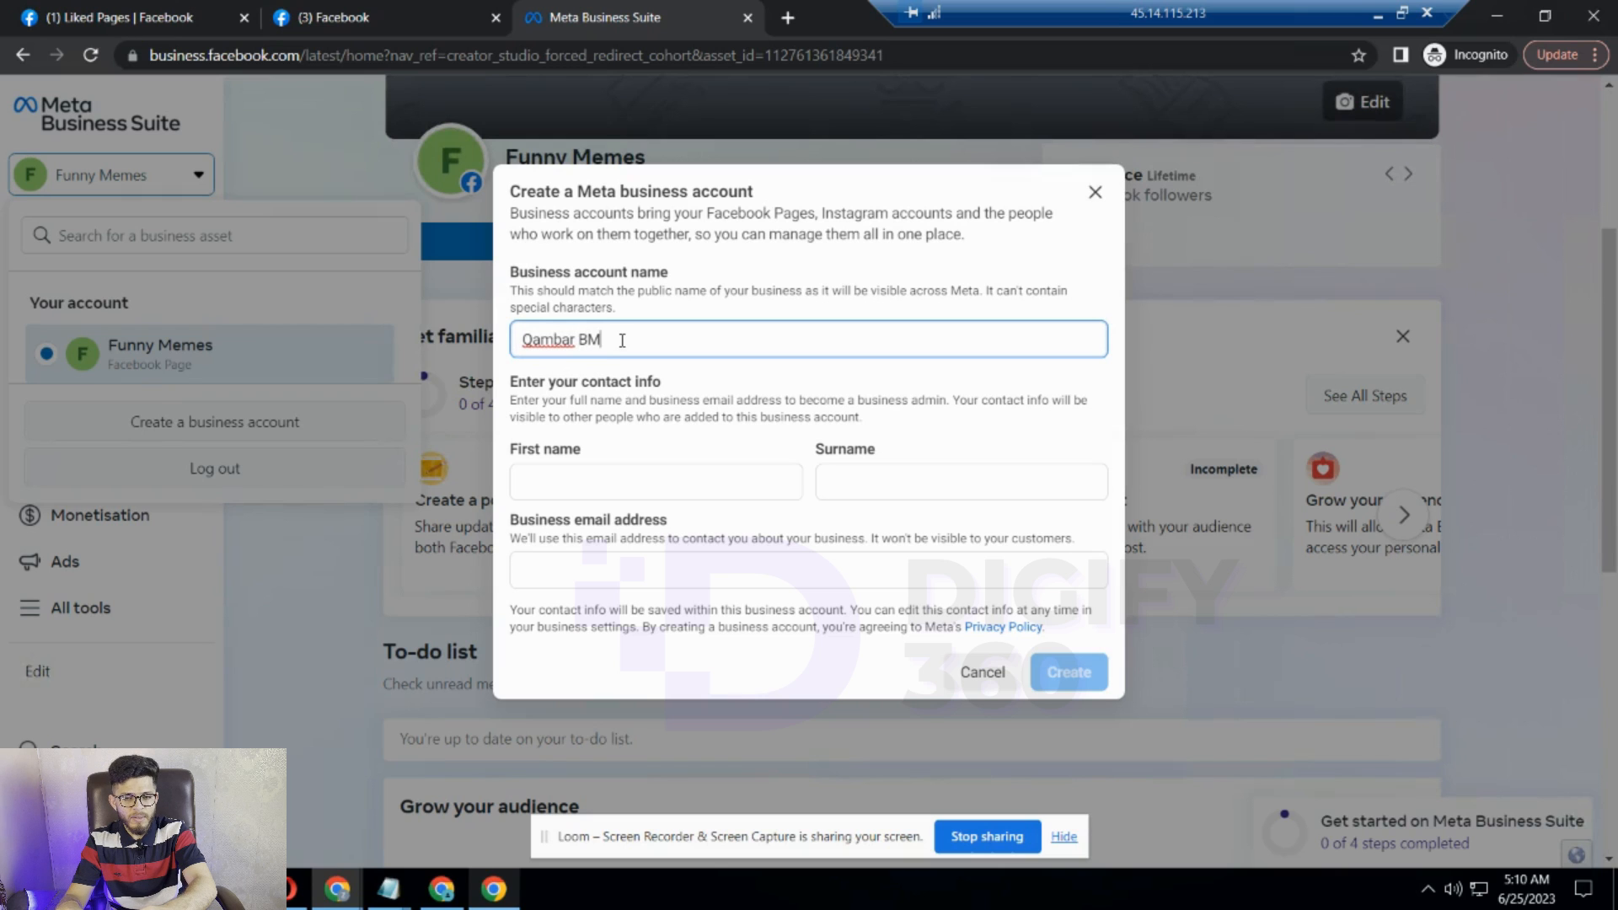
pyautogui.click(589, 482)
pyautogui.write('Qambar')
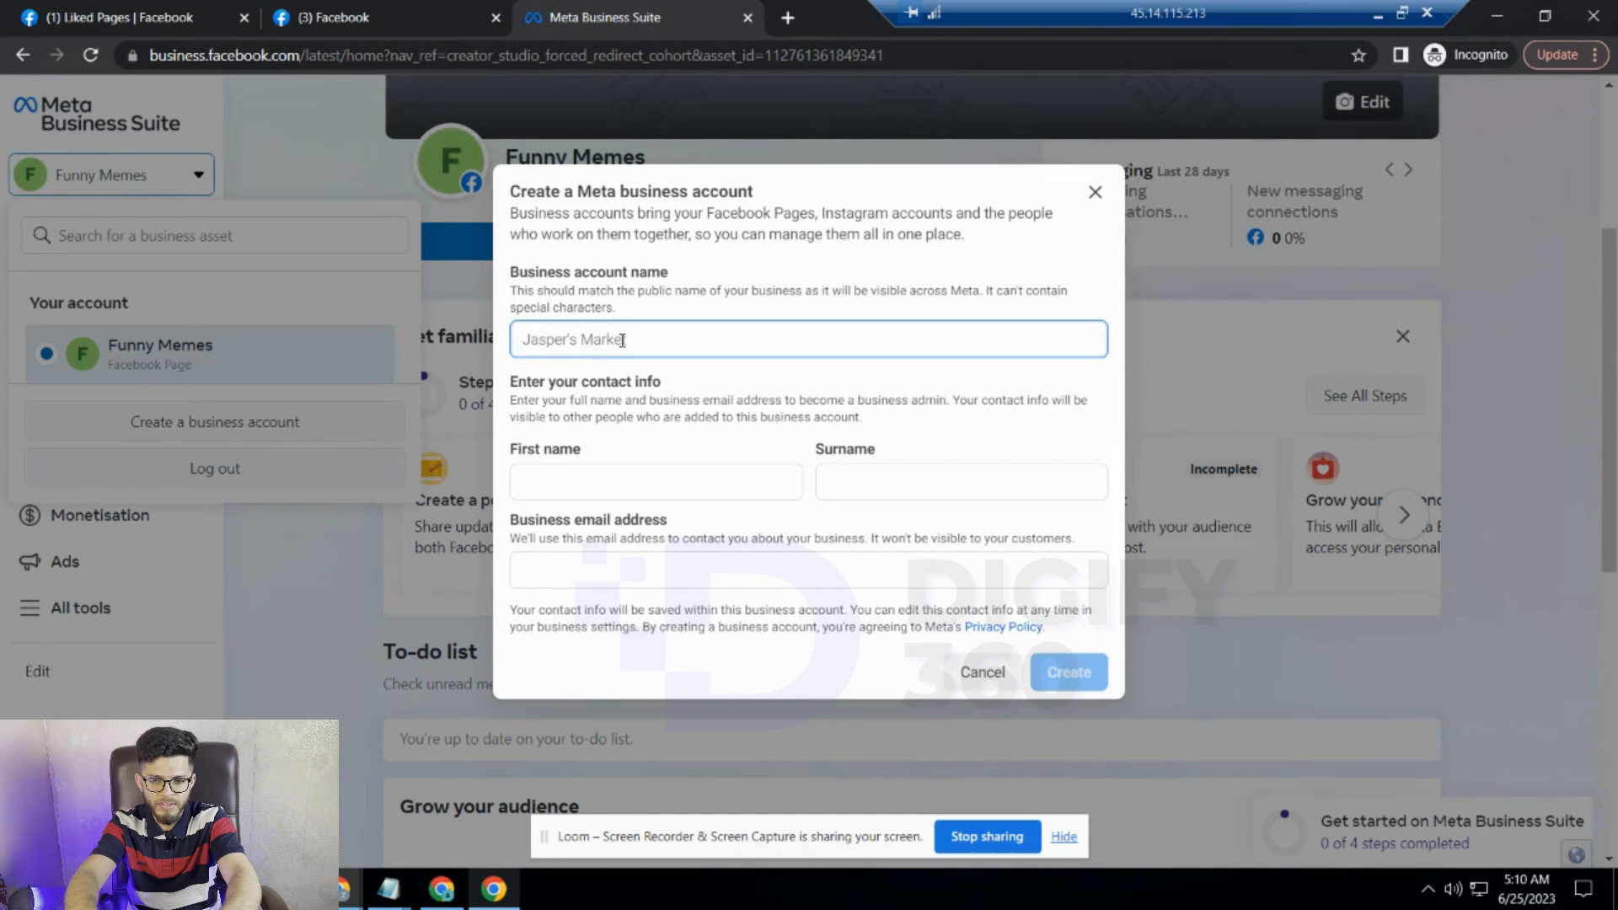
pyautogui.write('Qam')
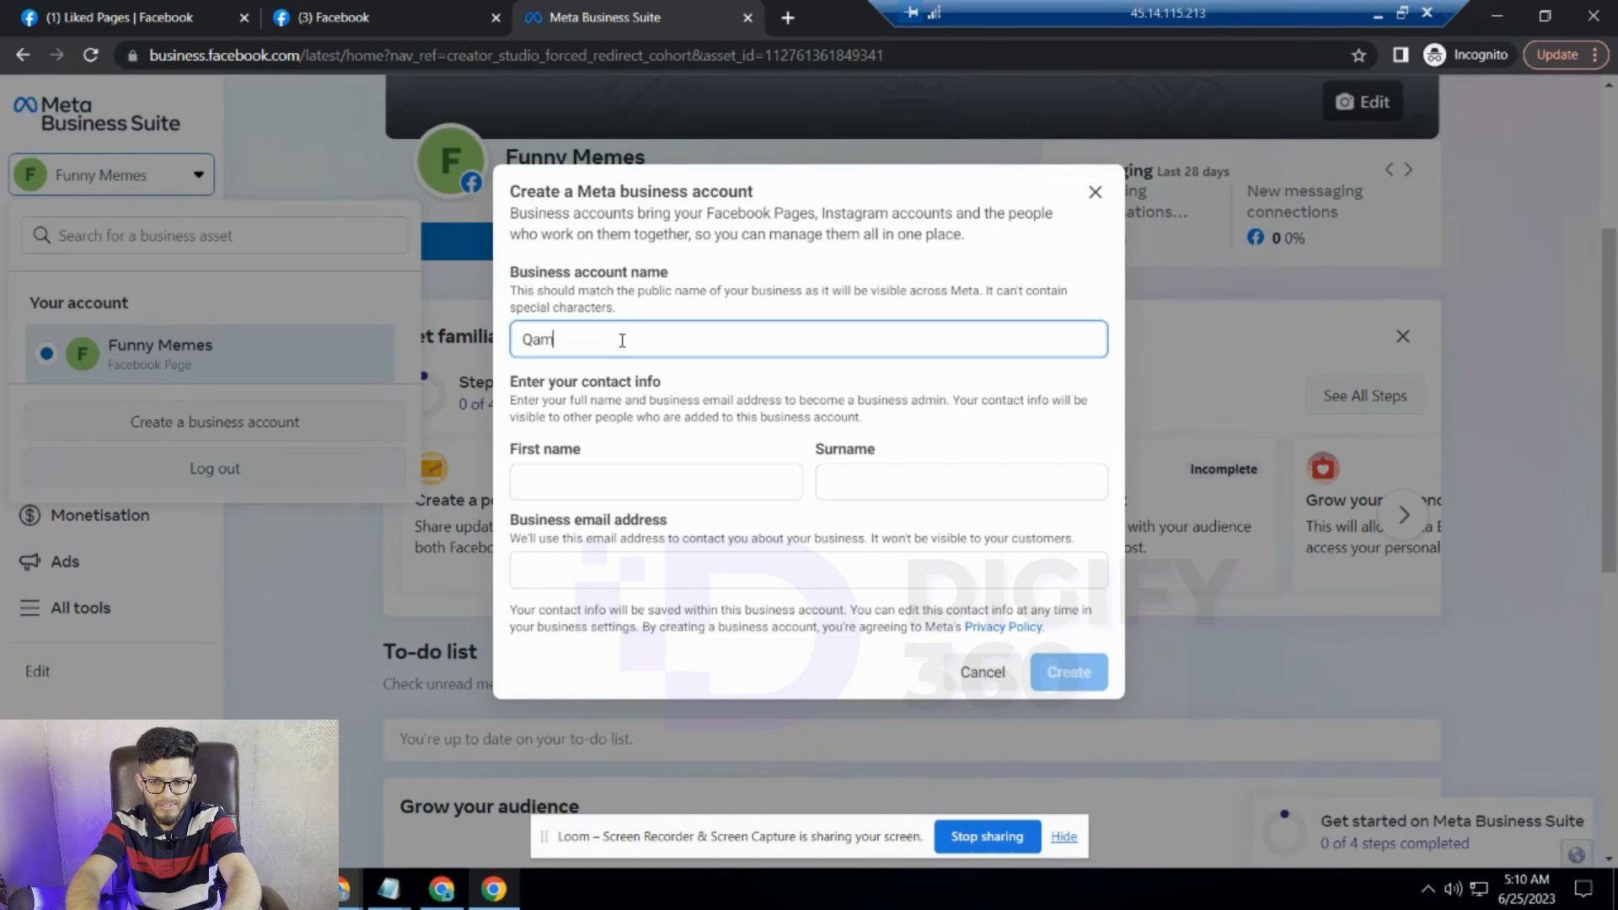
pyautogui.write('ba')
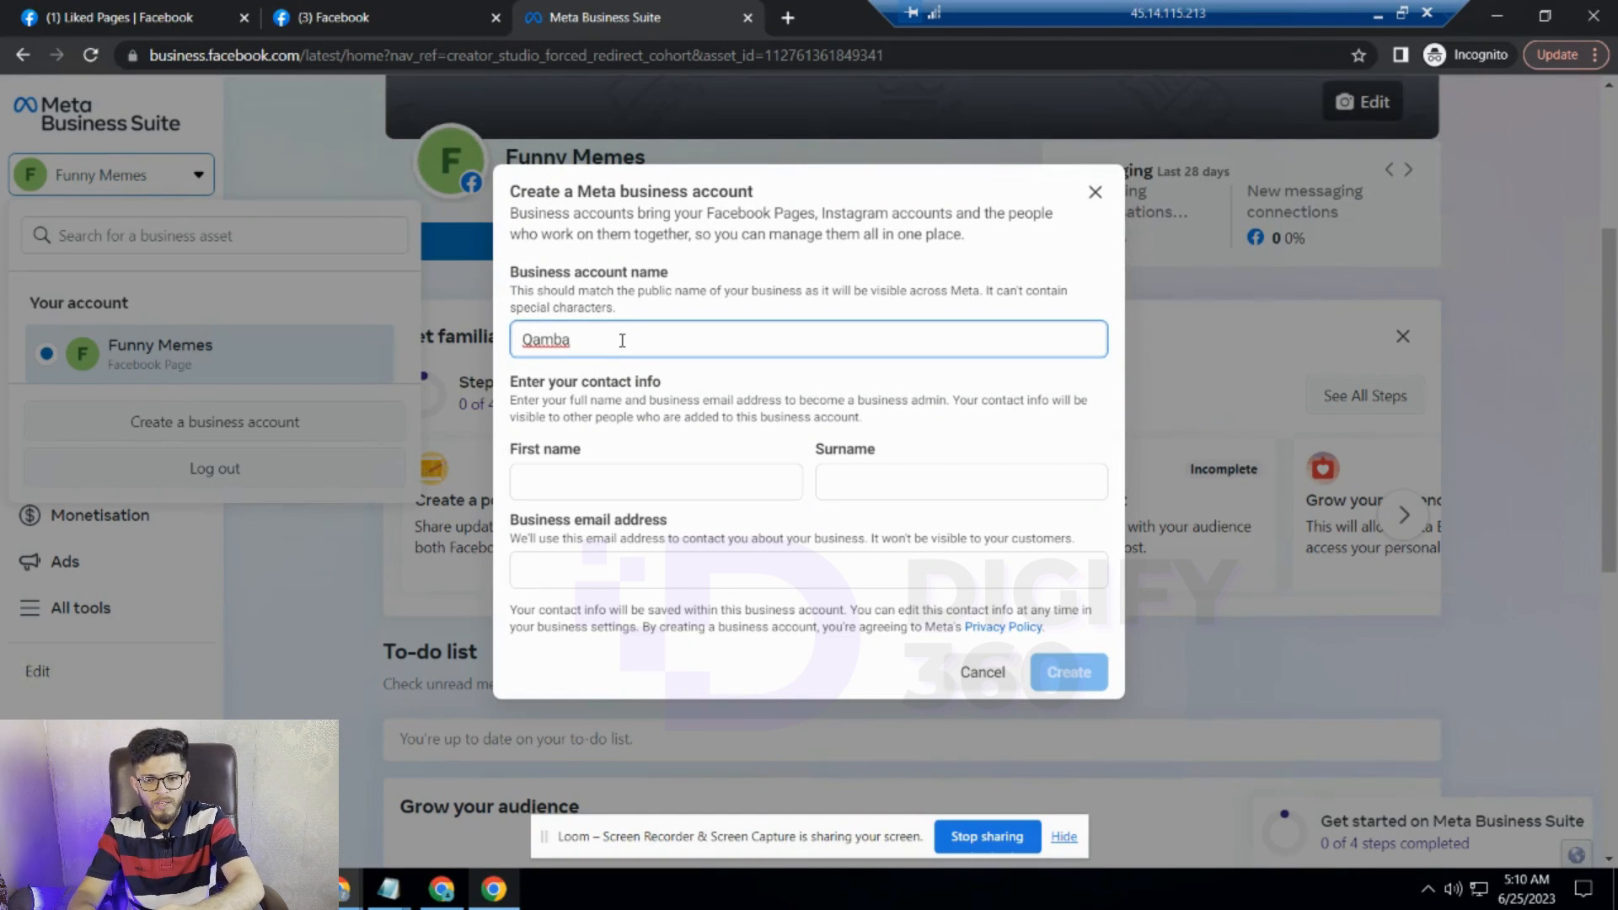
pyautogui.write('r BM')
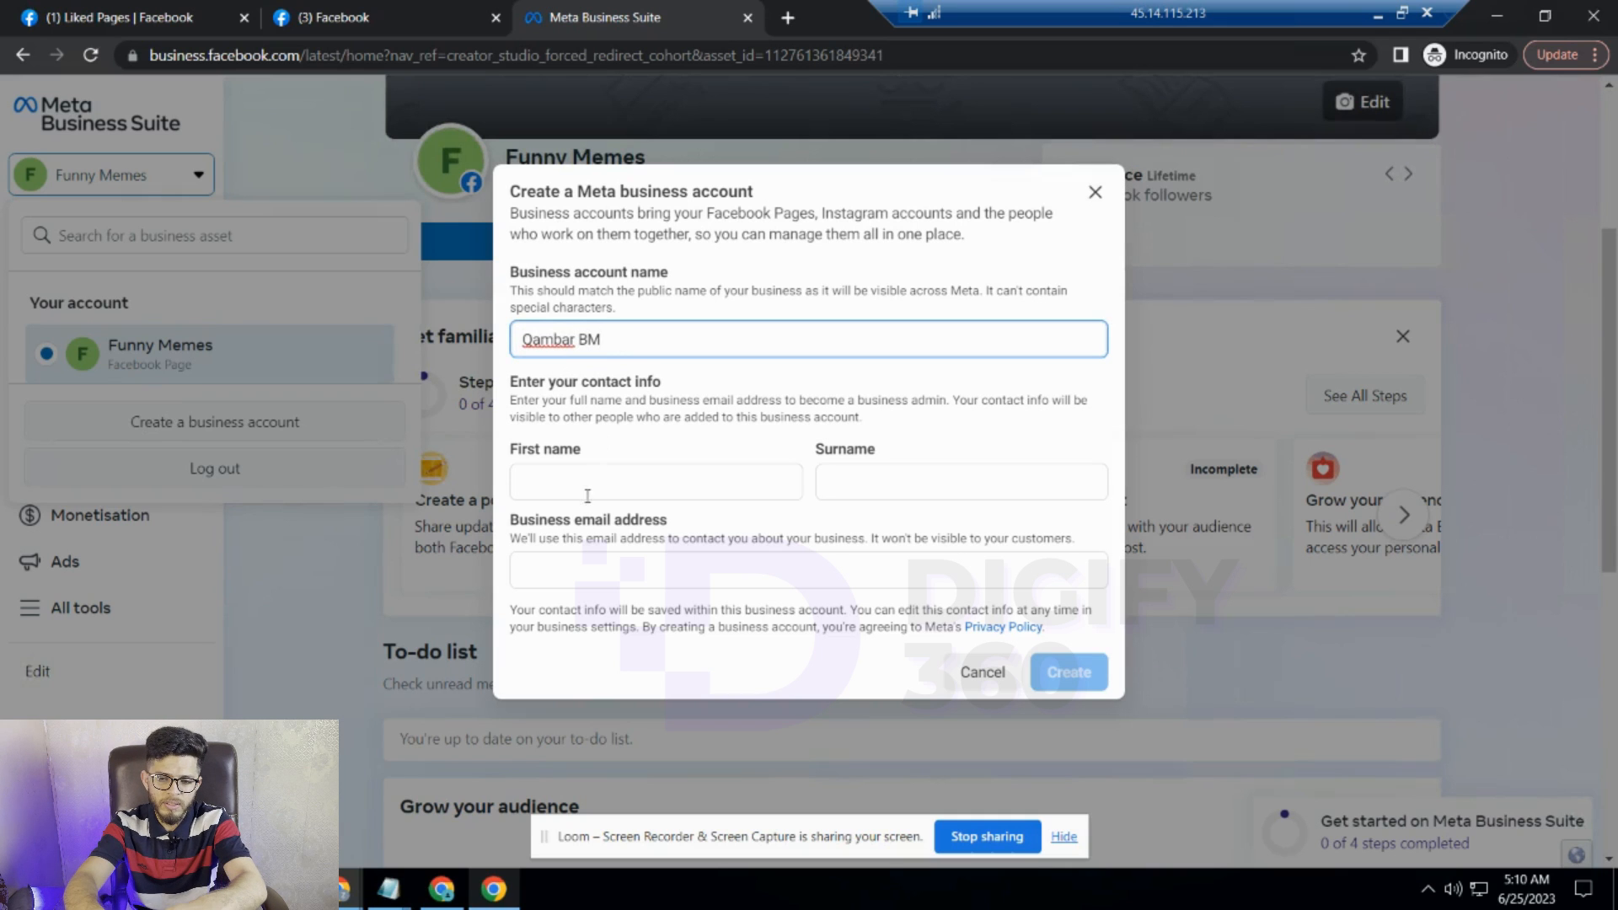
pyautogui.click(590, 485)
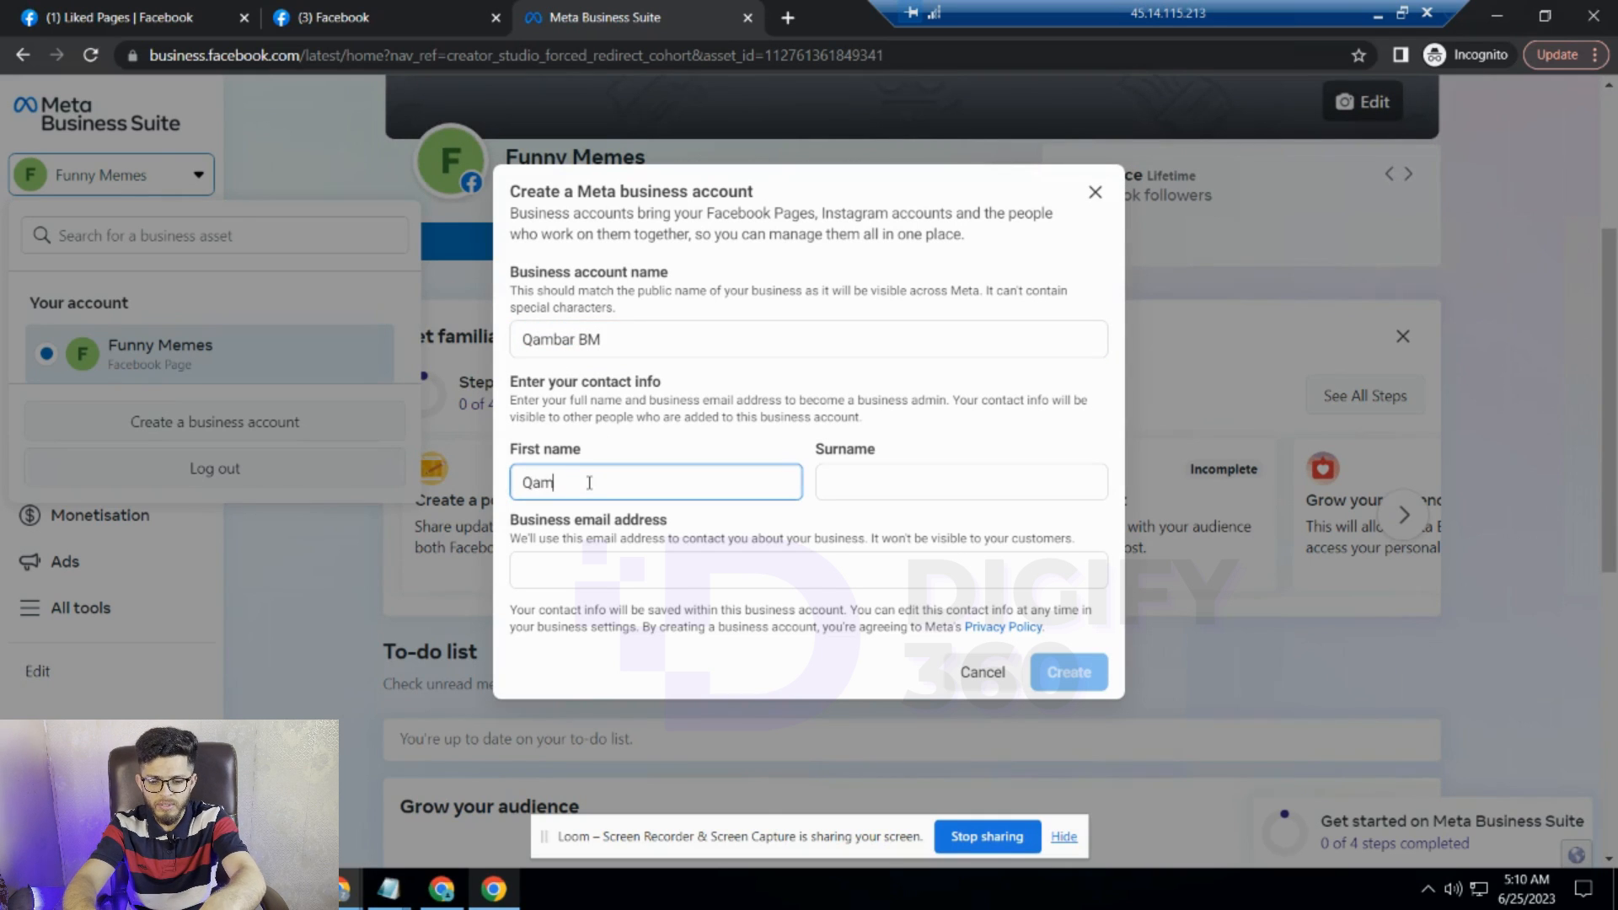
# - Fill in the admin's surname and the business e-mail address
pyautogui.click(832, 487)
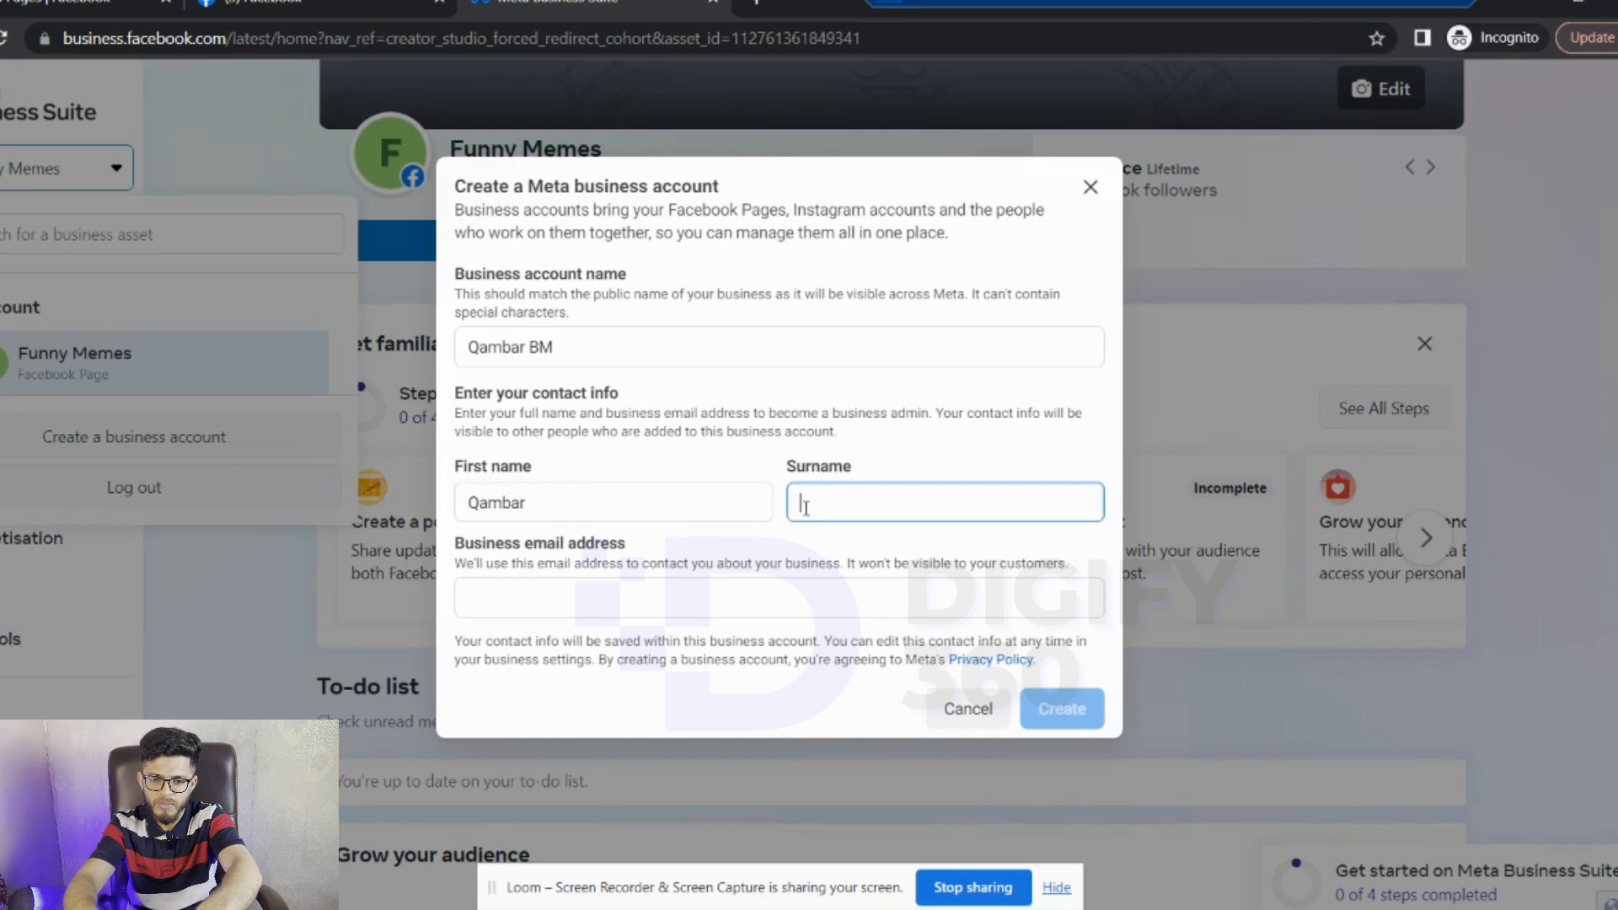
pyautogui.click(550, 598)
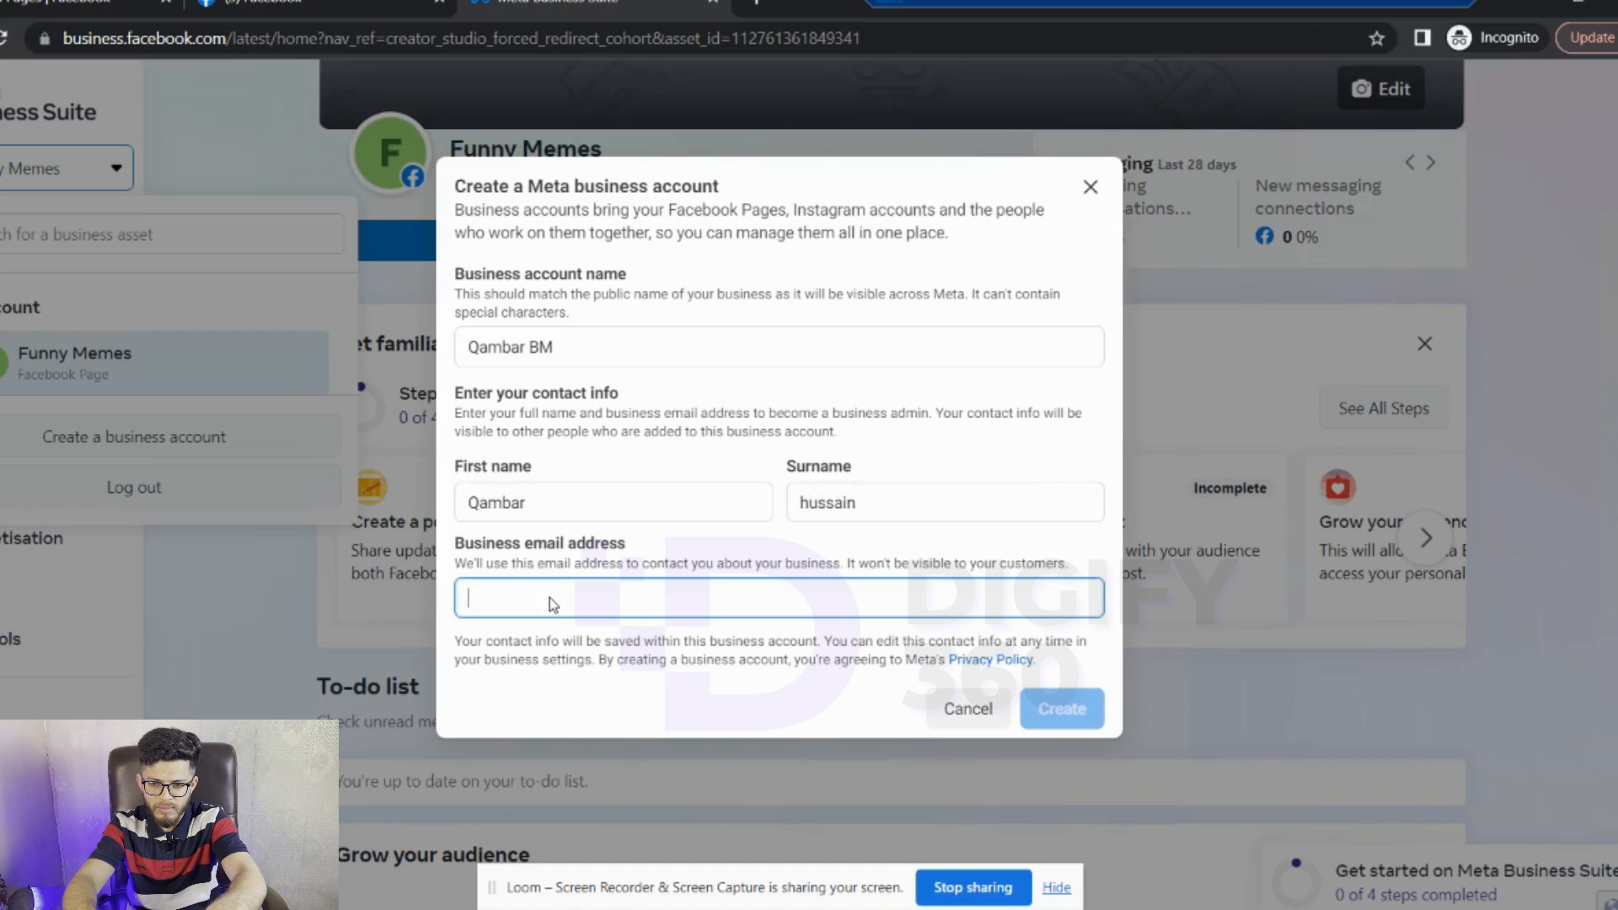
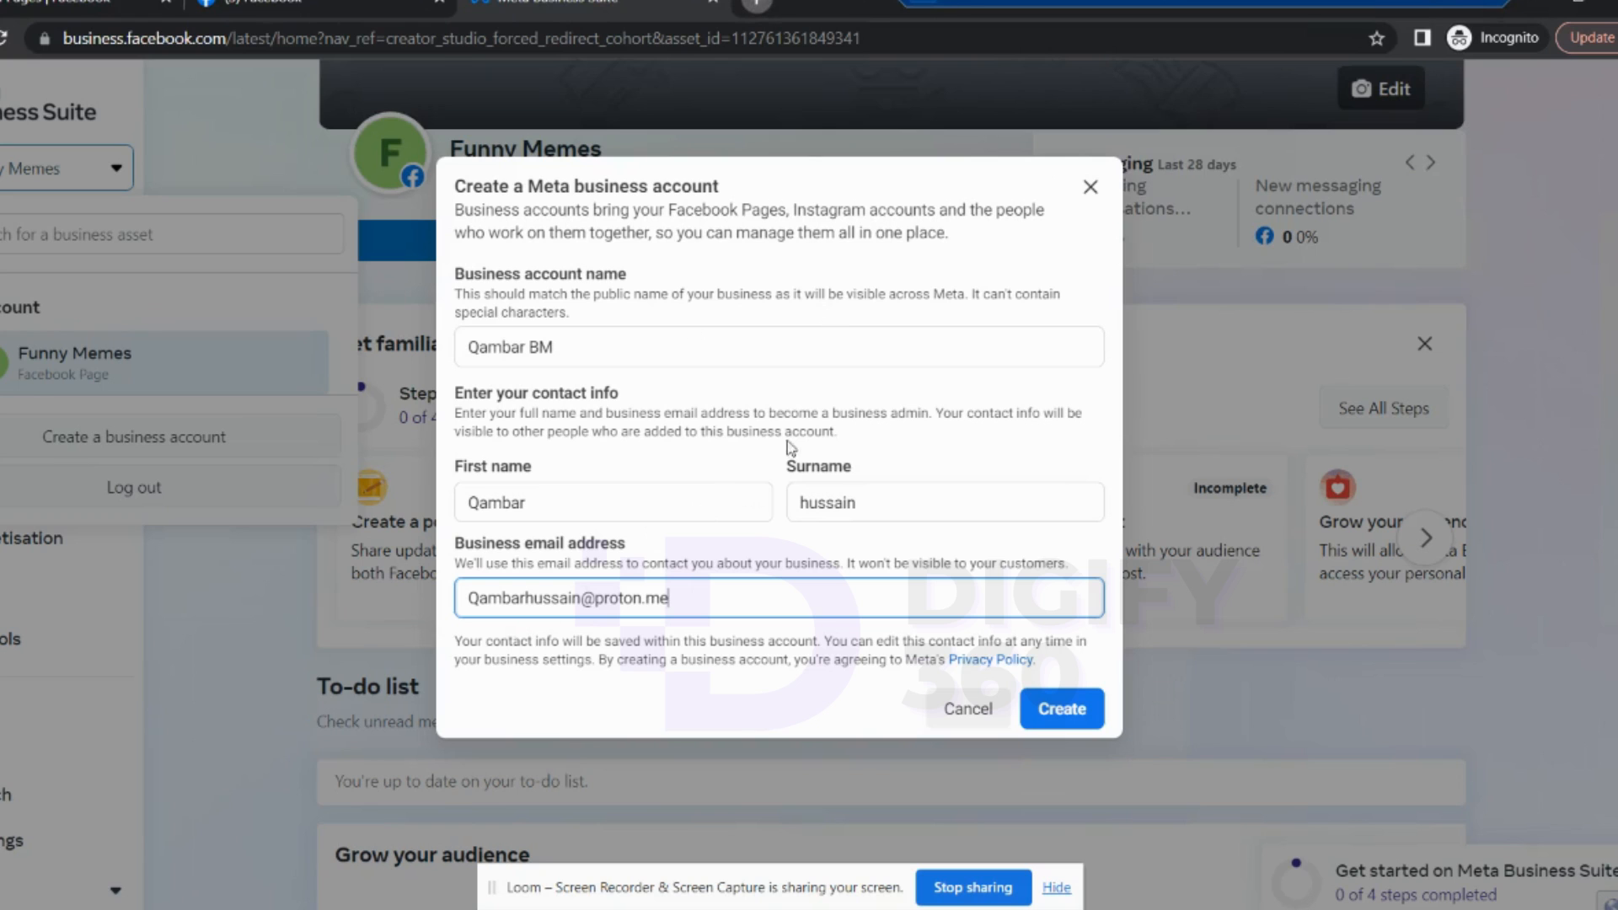
# - Load proton.me in a new private browser tab, then minimize that window
pyautogui.hotkey('ctrl', 't')
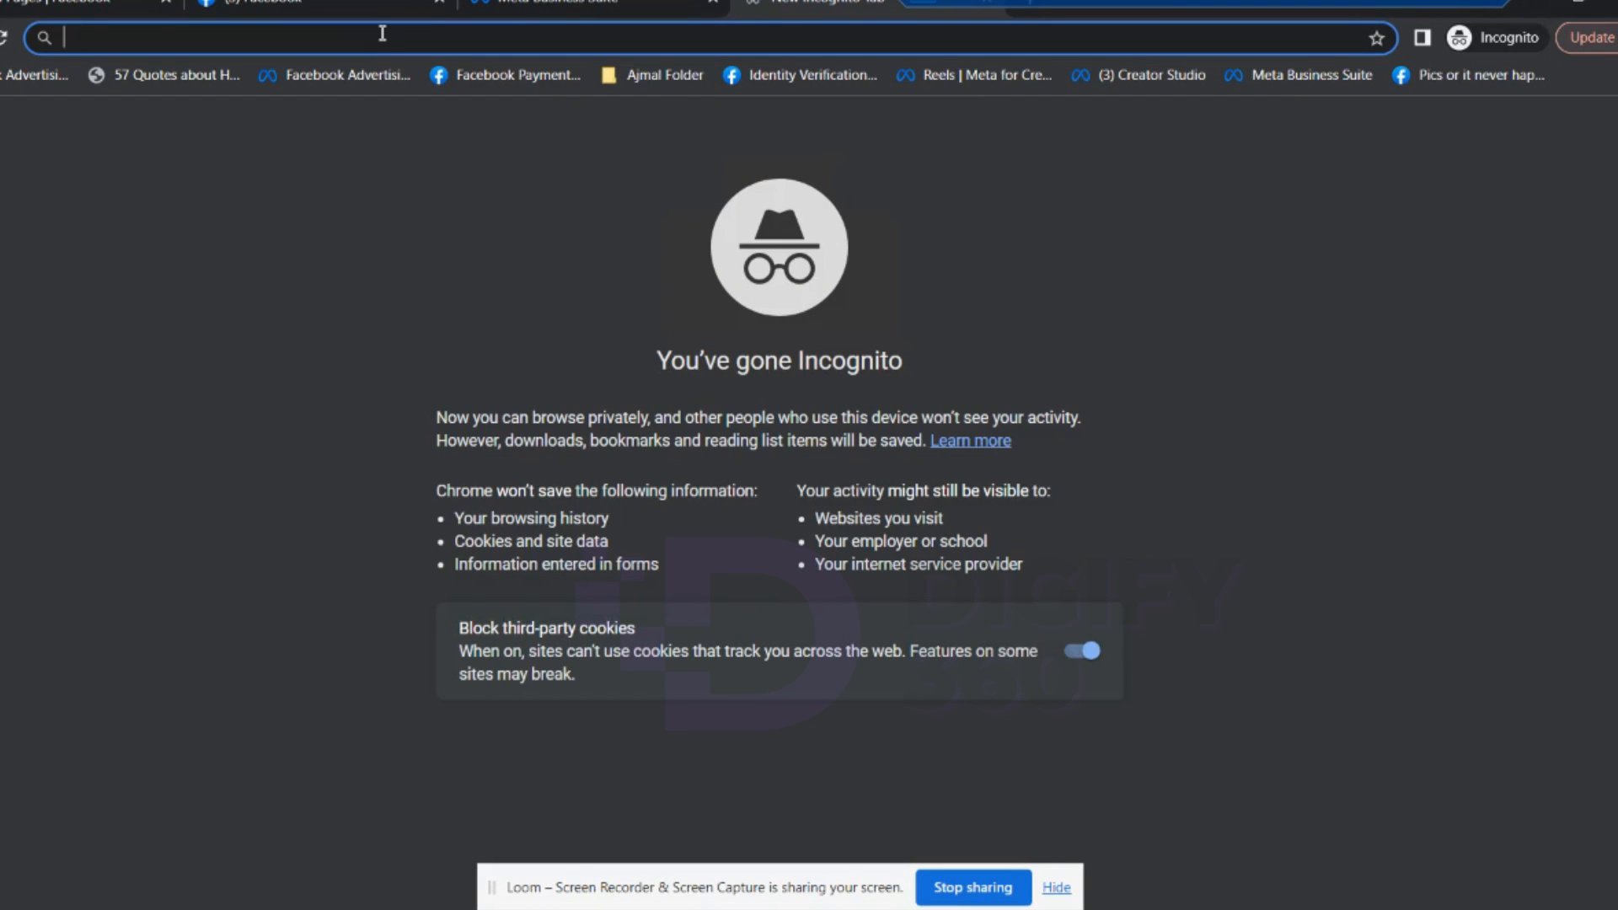
pyautogui.write('p')
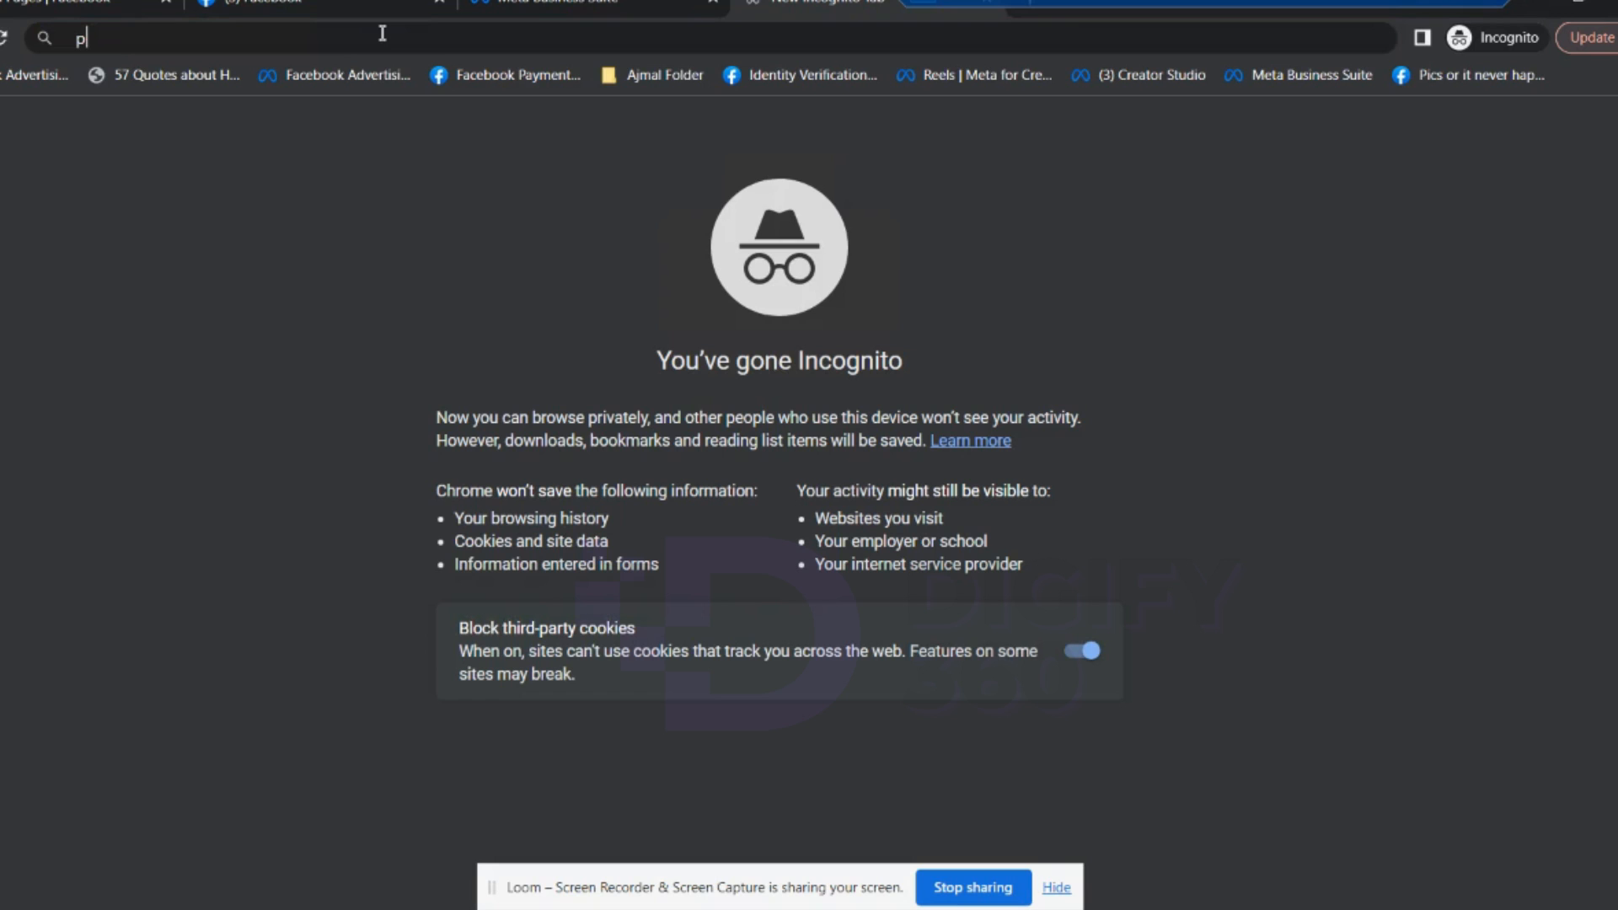
pyautogui.write('roton')
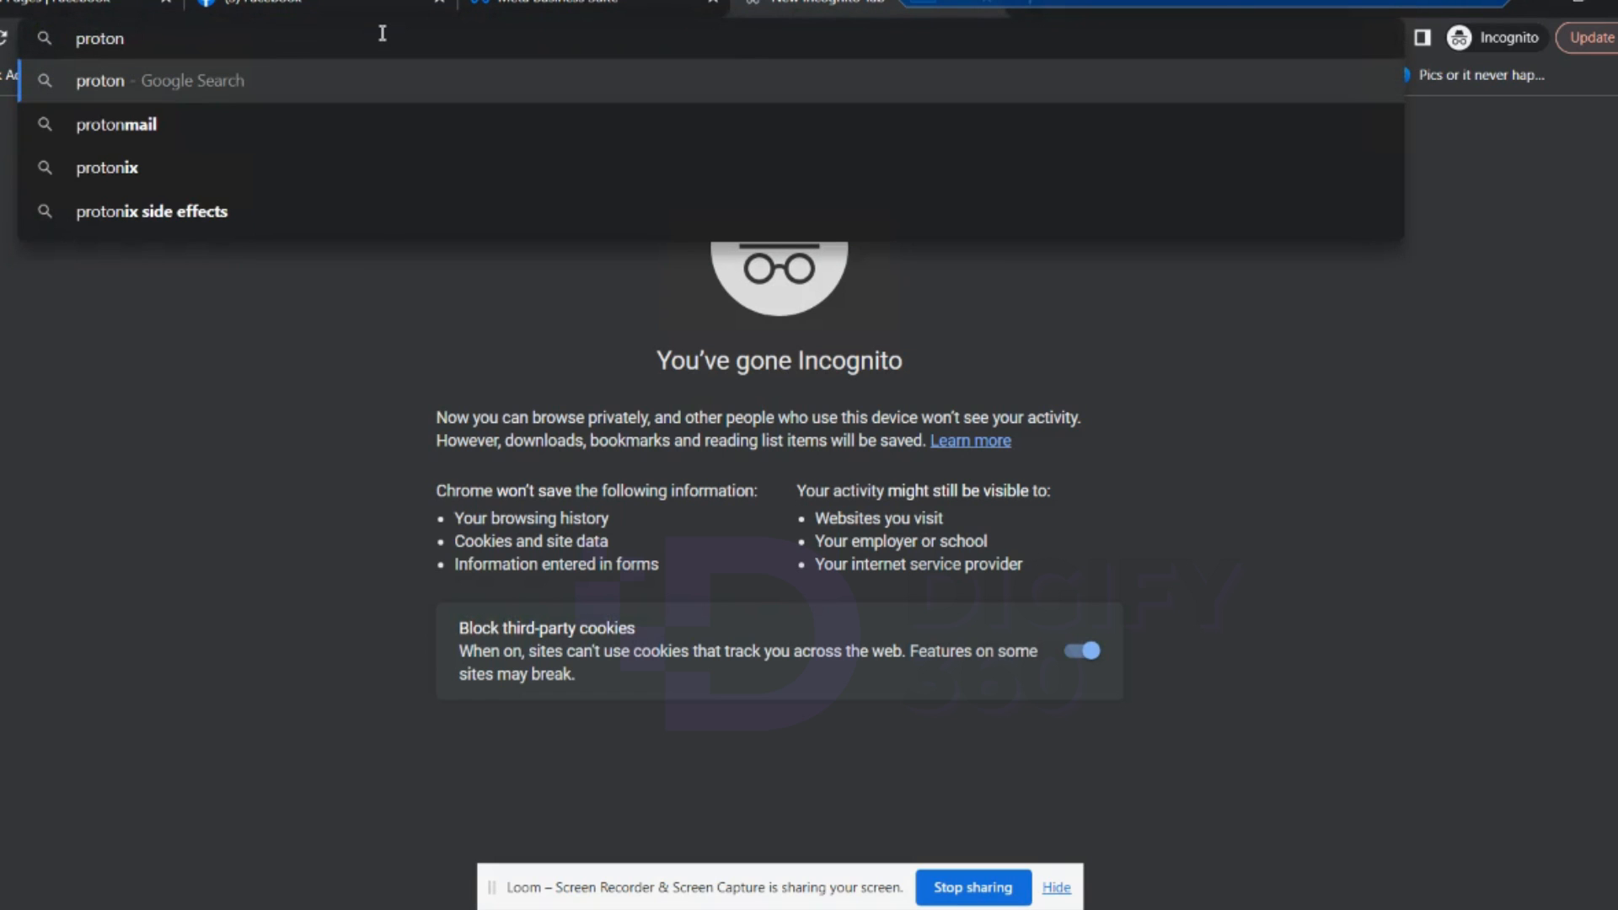
pyautogui.write('.me')
pyautogui.press('Return')
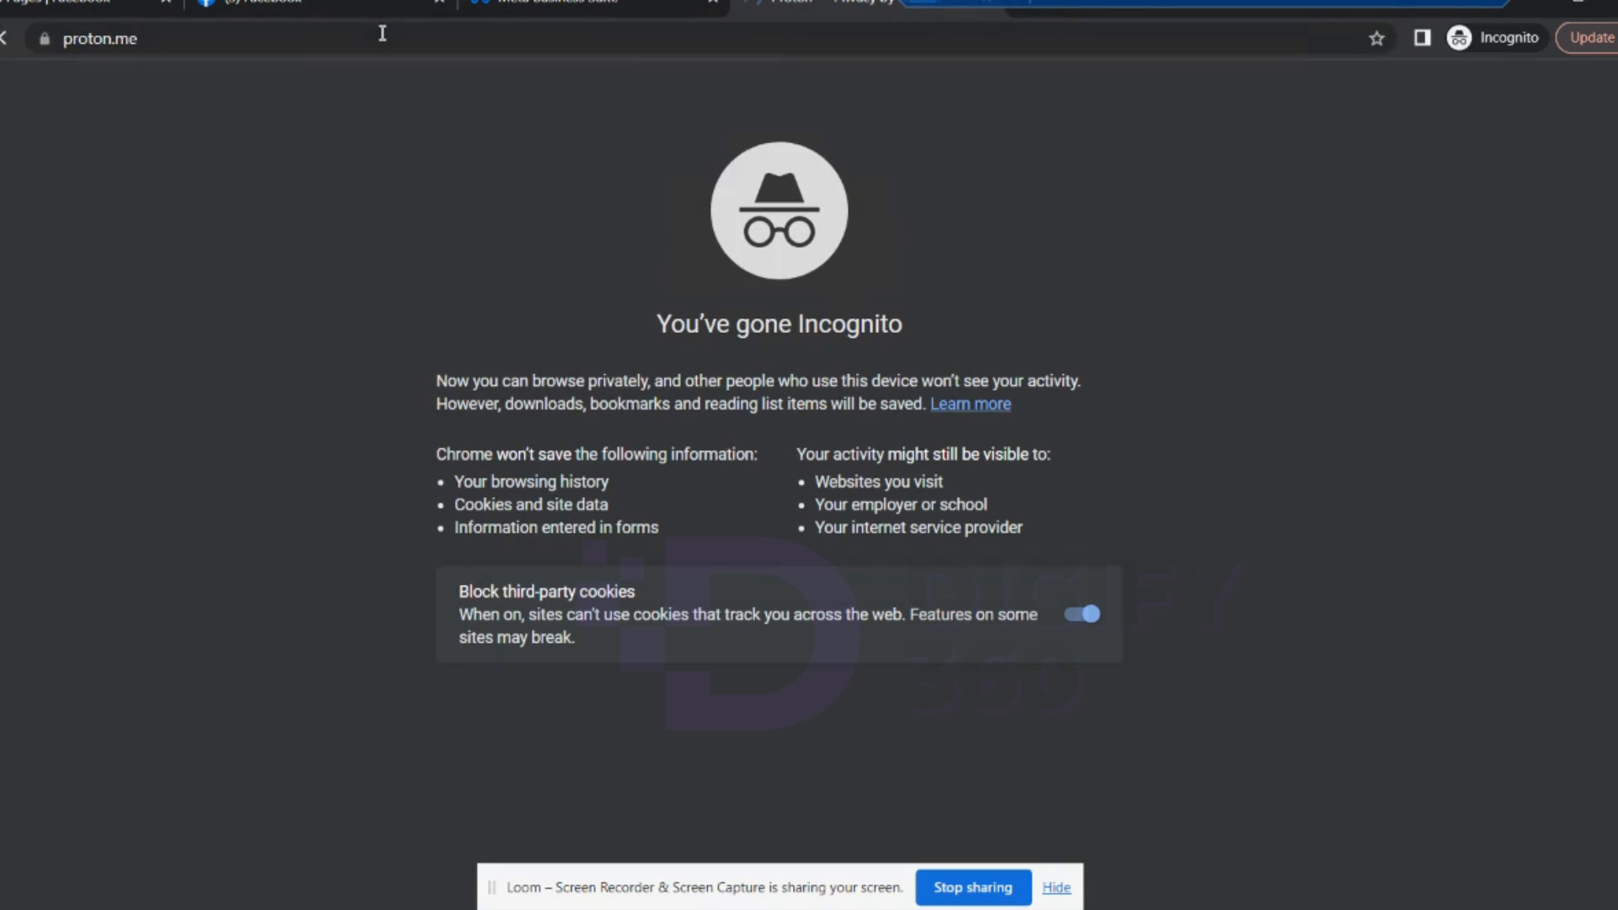
pyautogui.click(1435, 3)
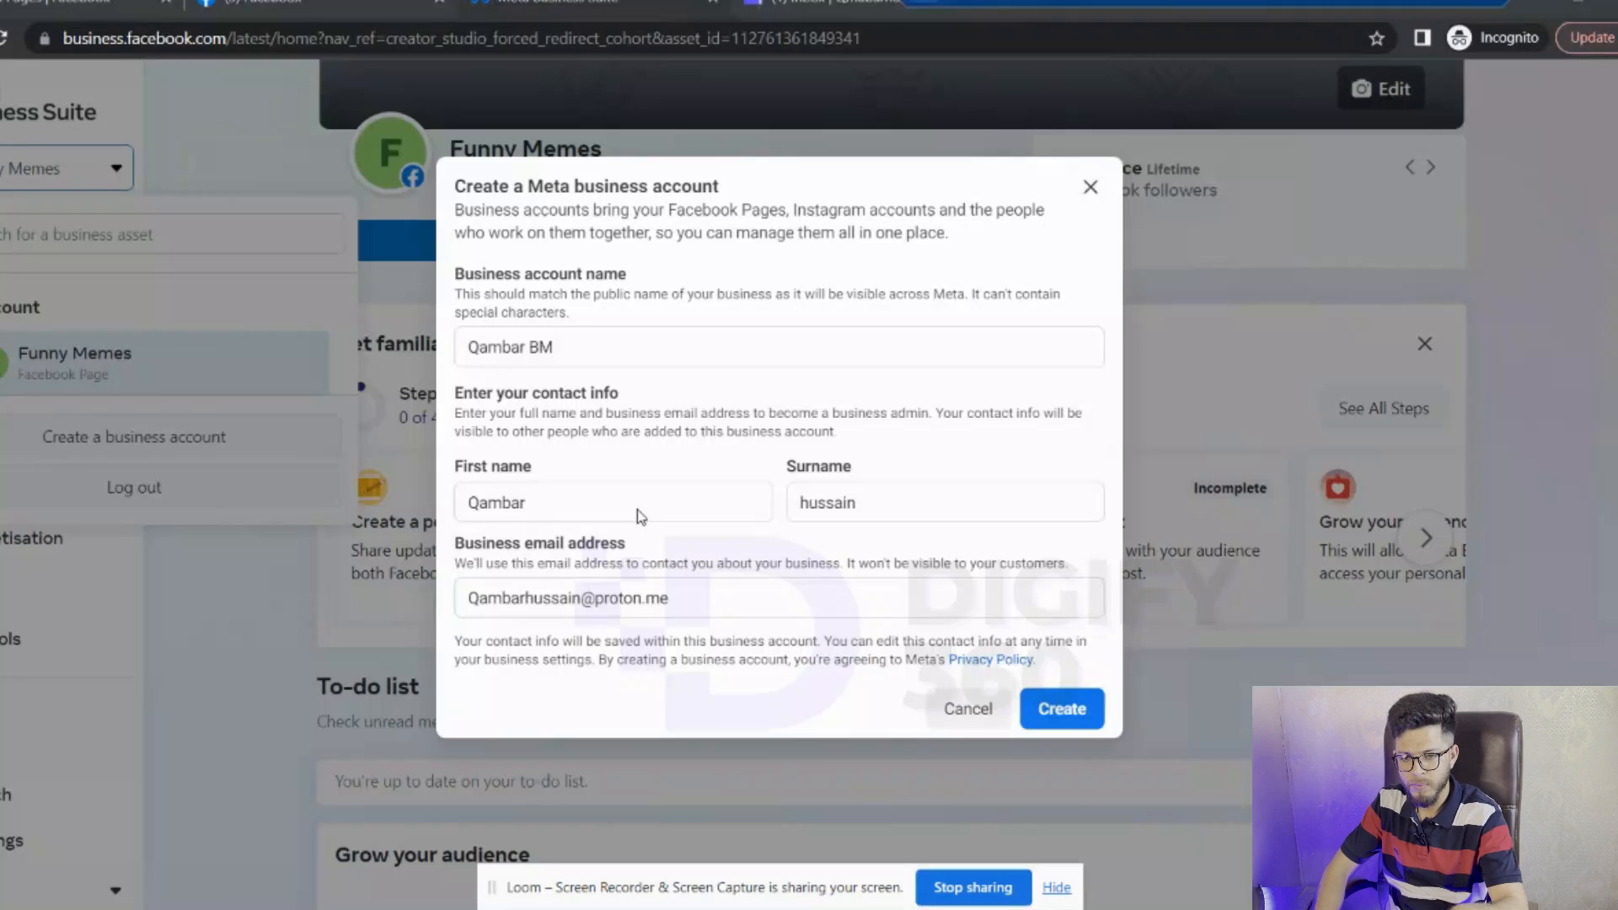
# - Submit the filled-in form with Create to make the new business account
pyautogui.click(687, 600)
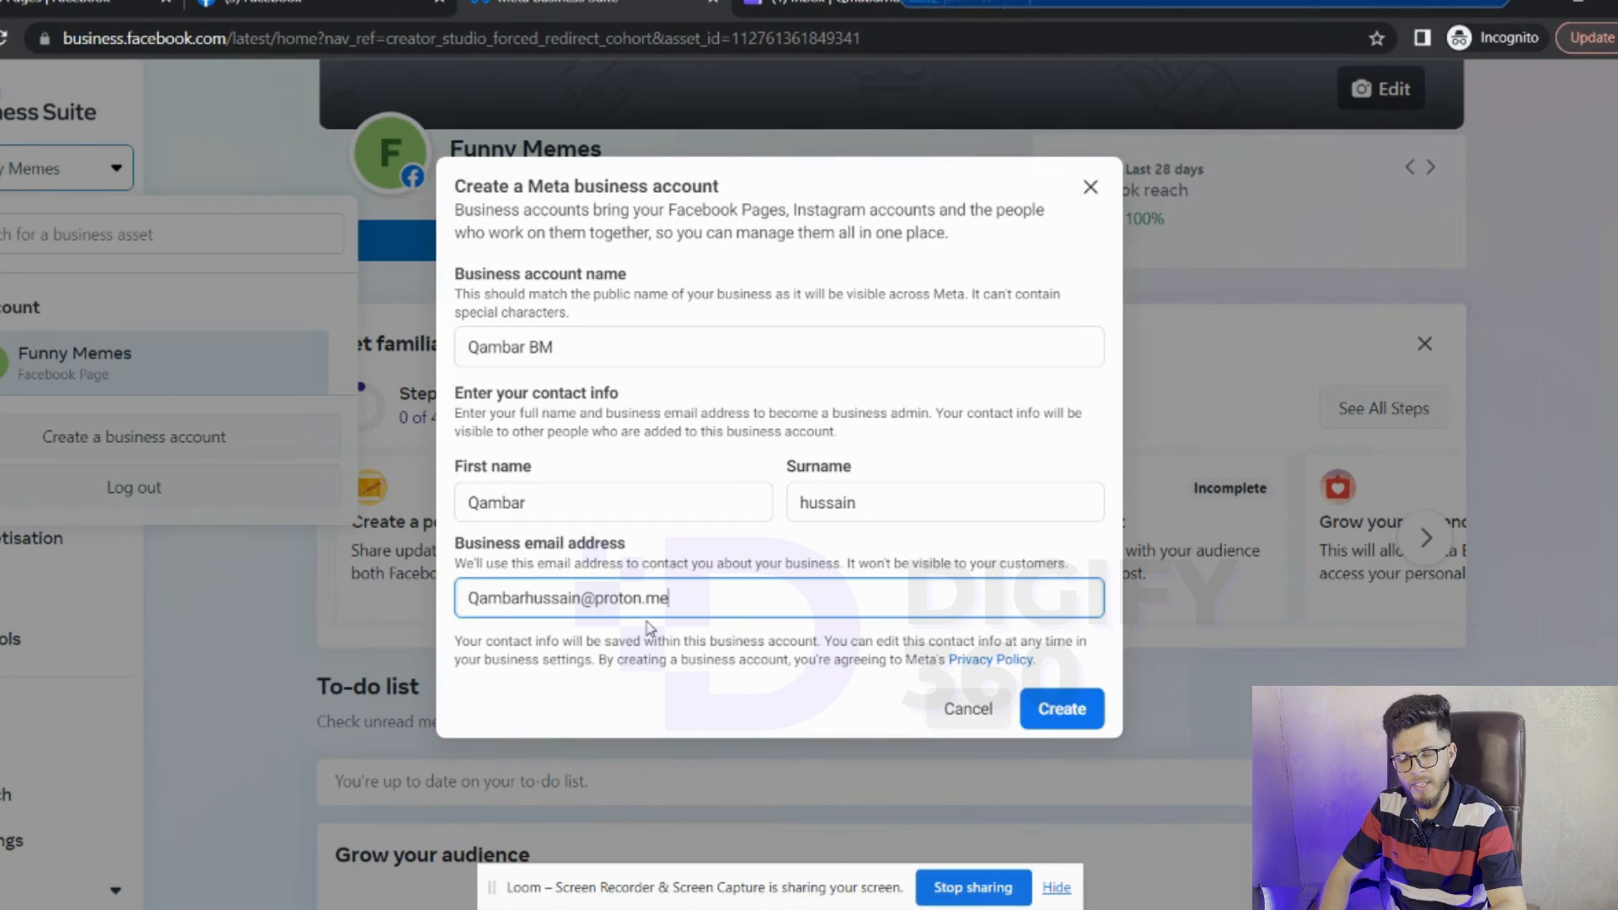
pyautogui.click(1070, 706)
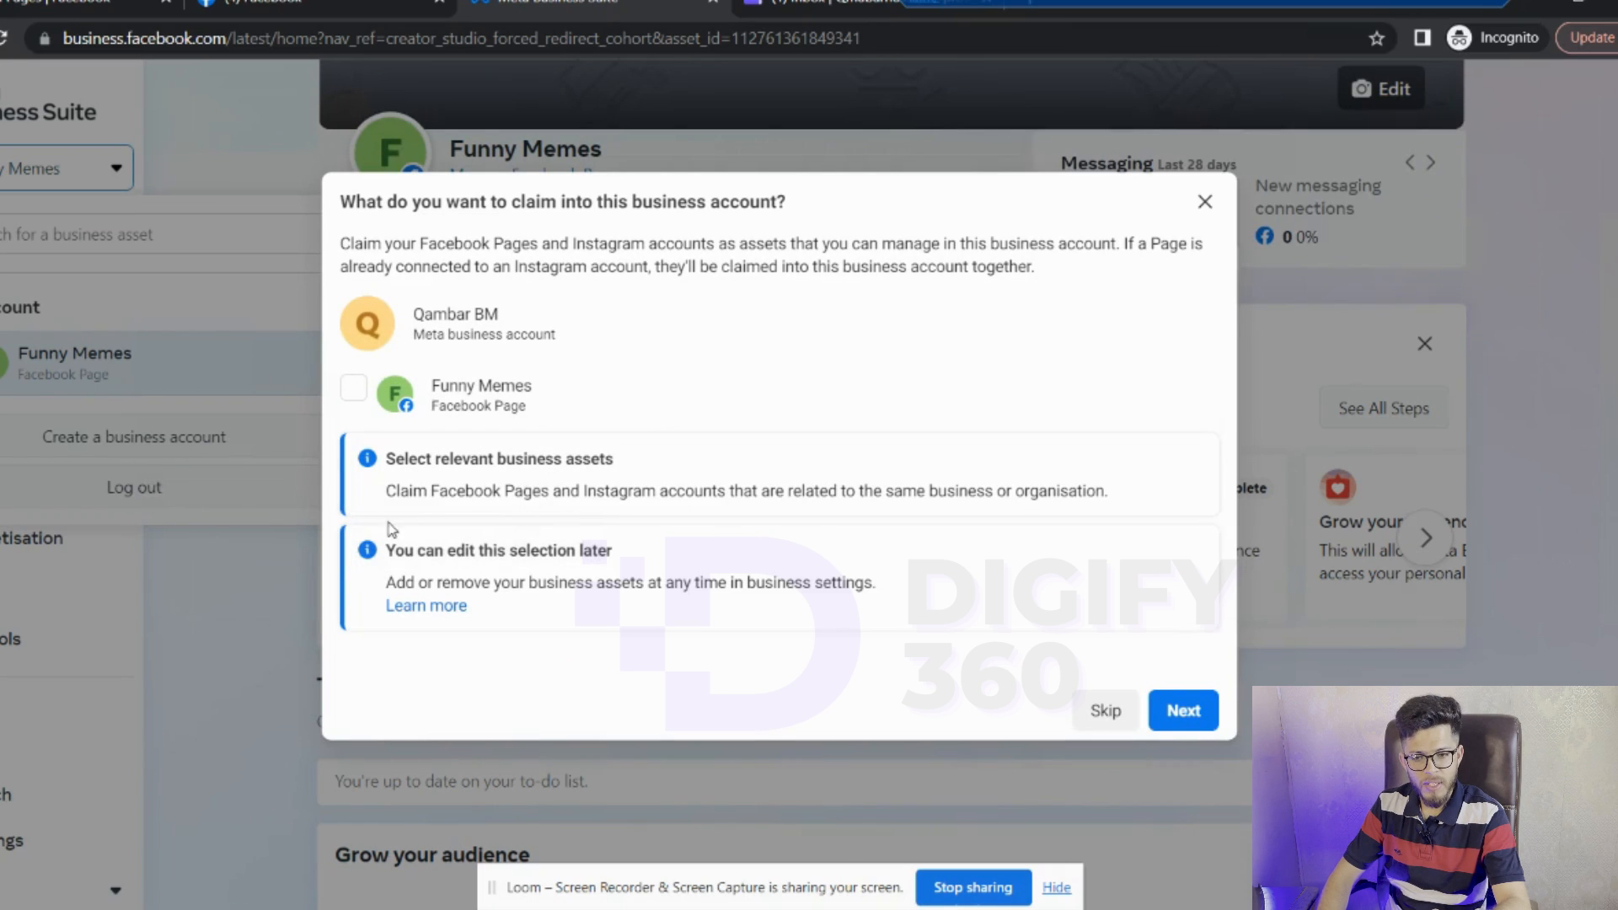
# - Move past the 'What do you want to claim' step to adding people
pyautogui.click(1183, 710)
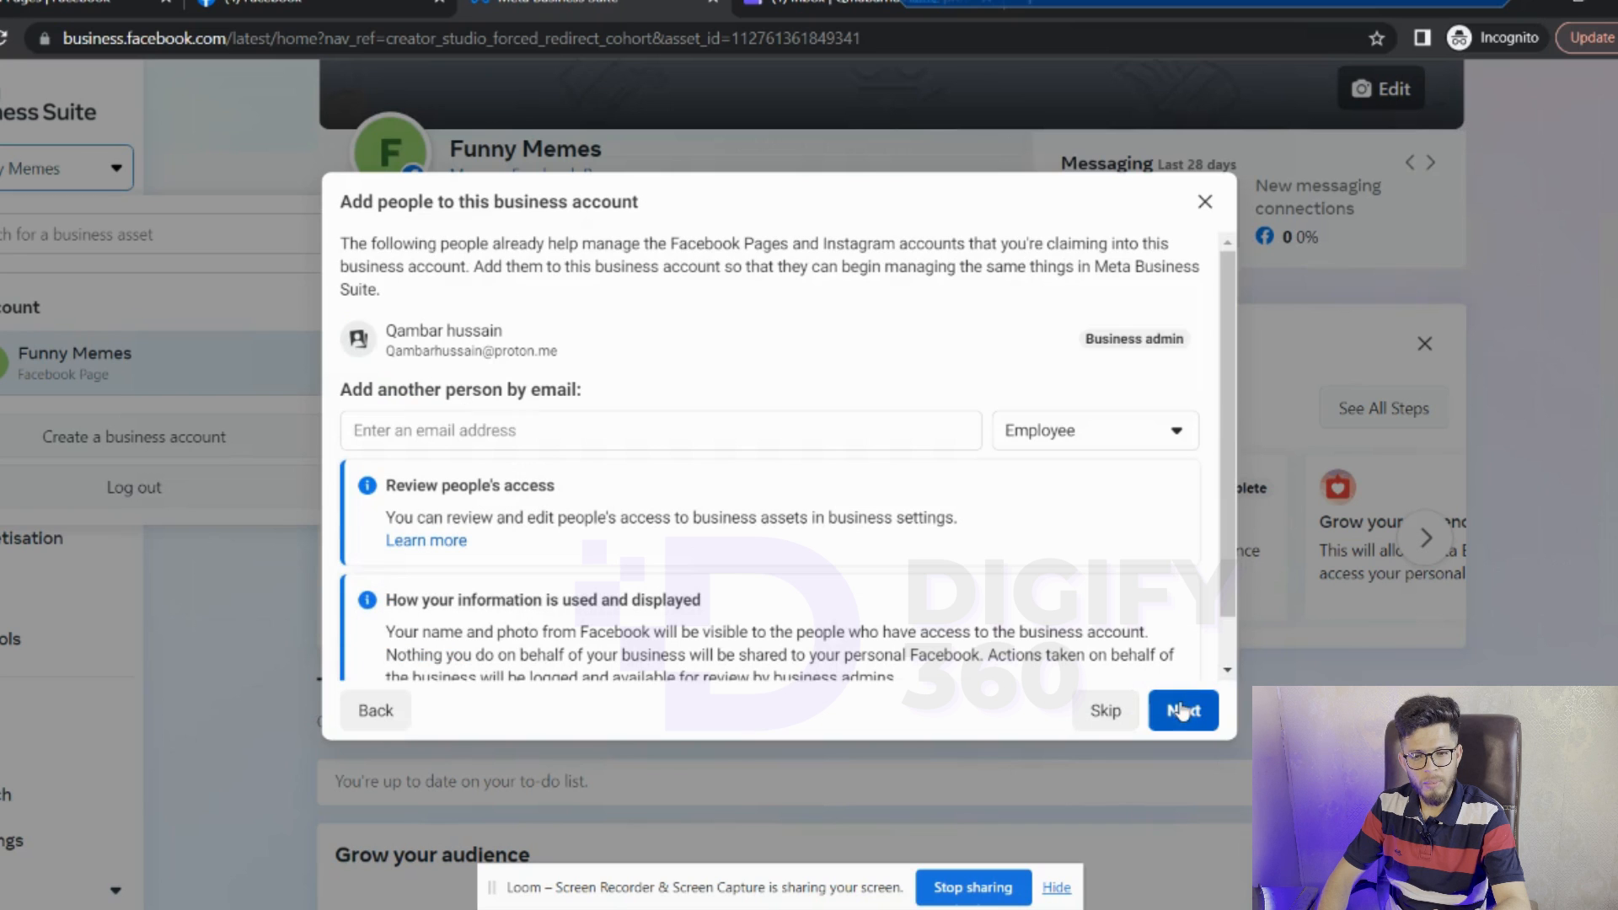
# - Review the role options, add nobody beyond the admin, and continue to review and confirm
pyautogui.click(1114, 431)
pyautogui.click(1052, 338)
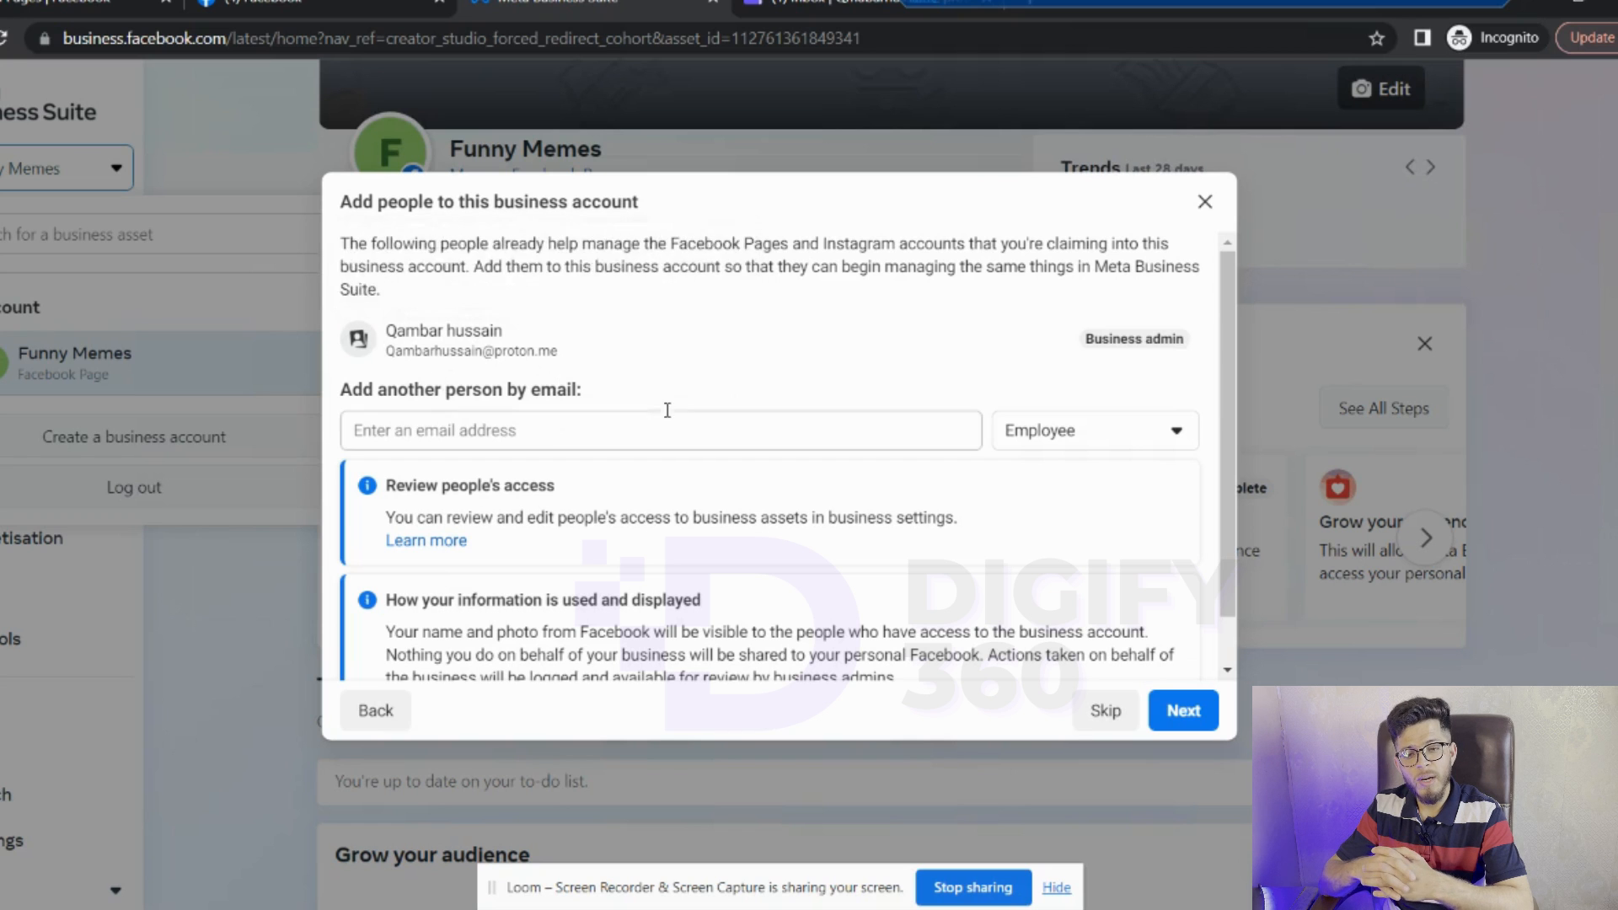
pyautogui.click(1103, 436)
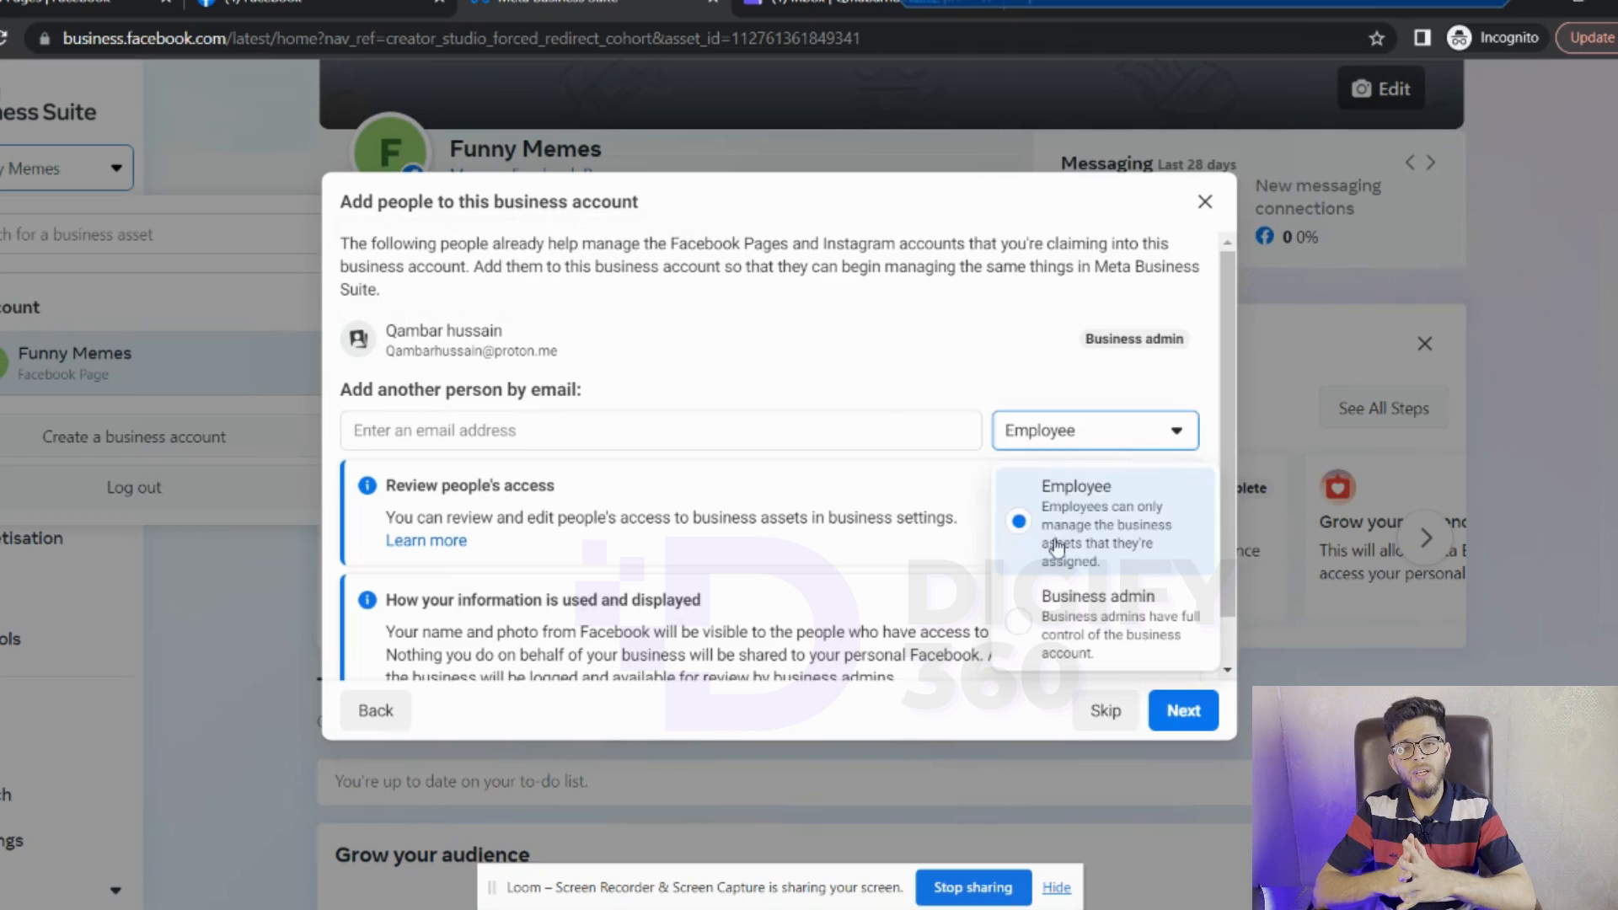
pyautogui.click(653, 430)
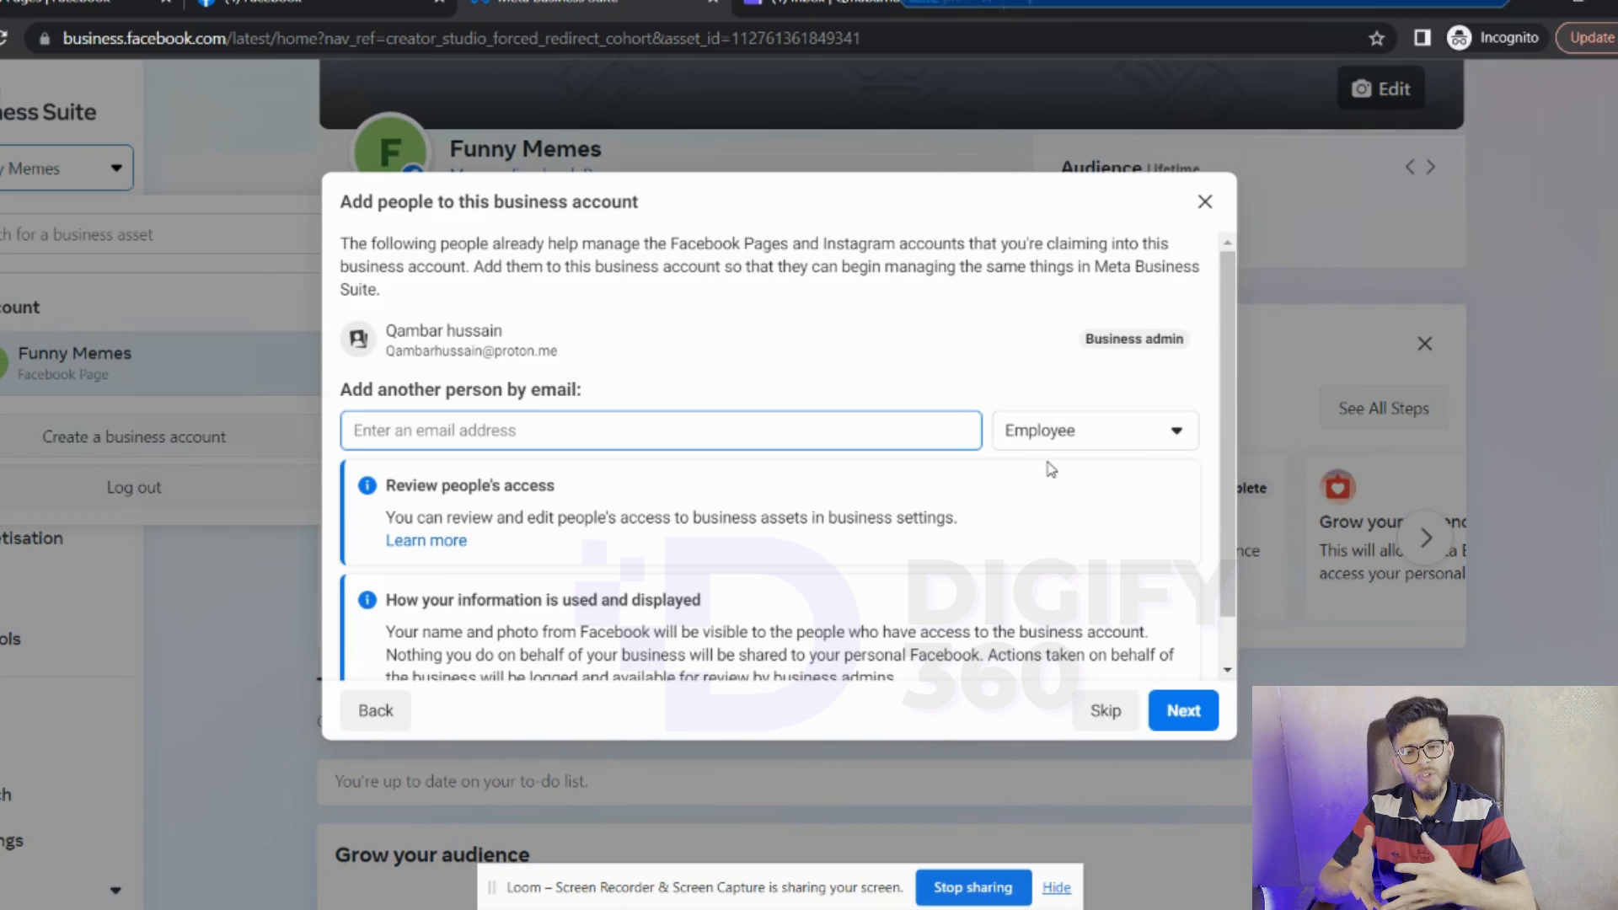
pyautogui.click(1066, 443)
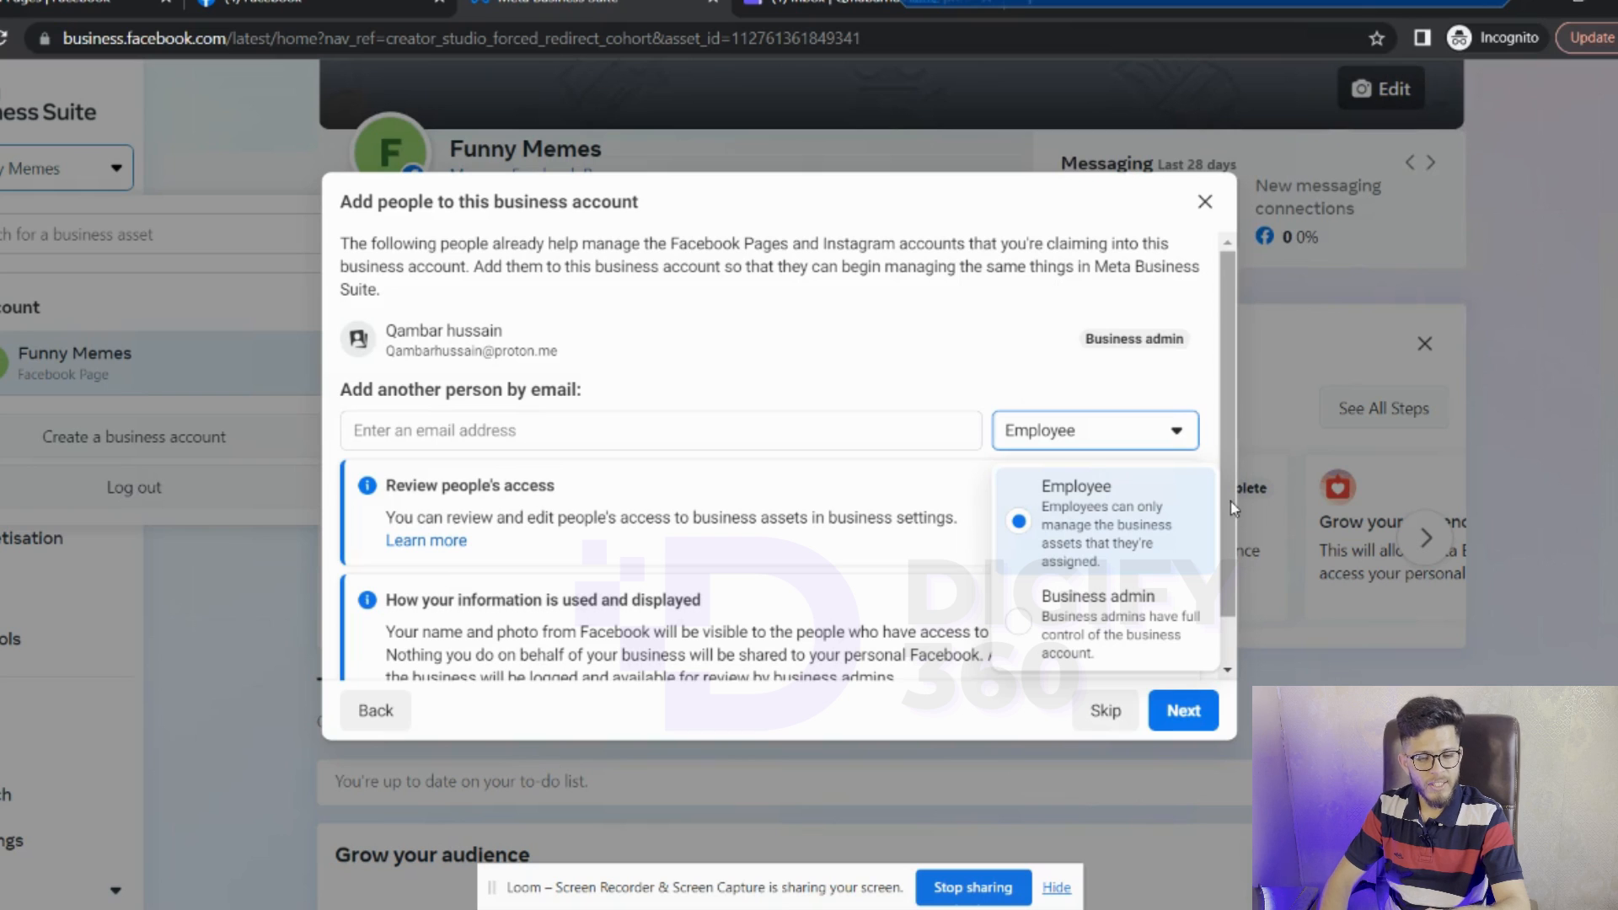
pyautogui.click(1188, 712)
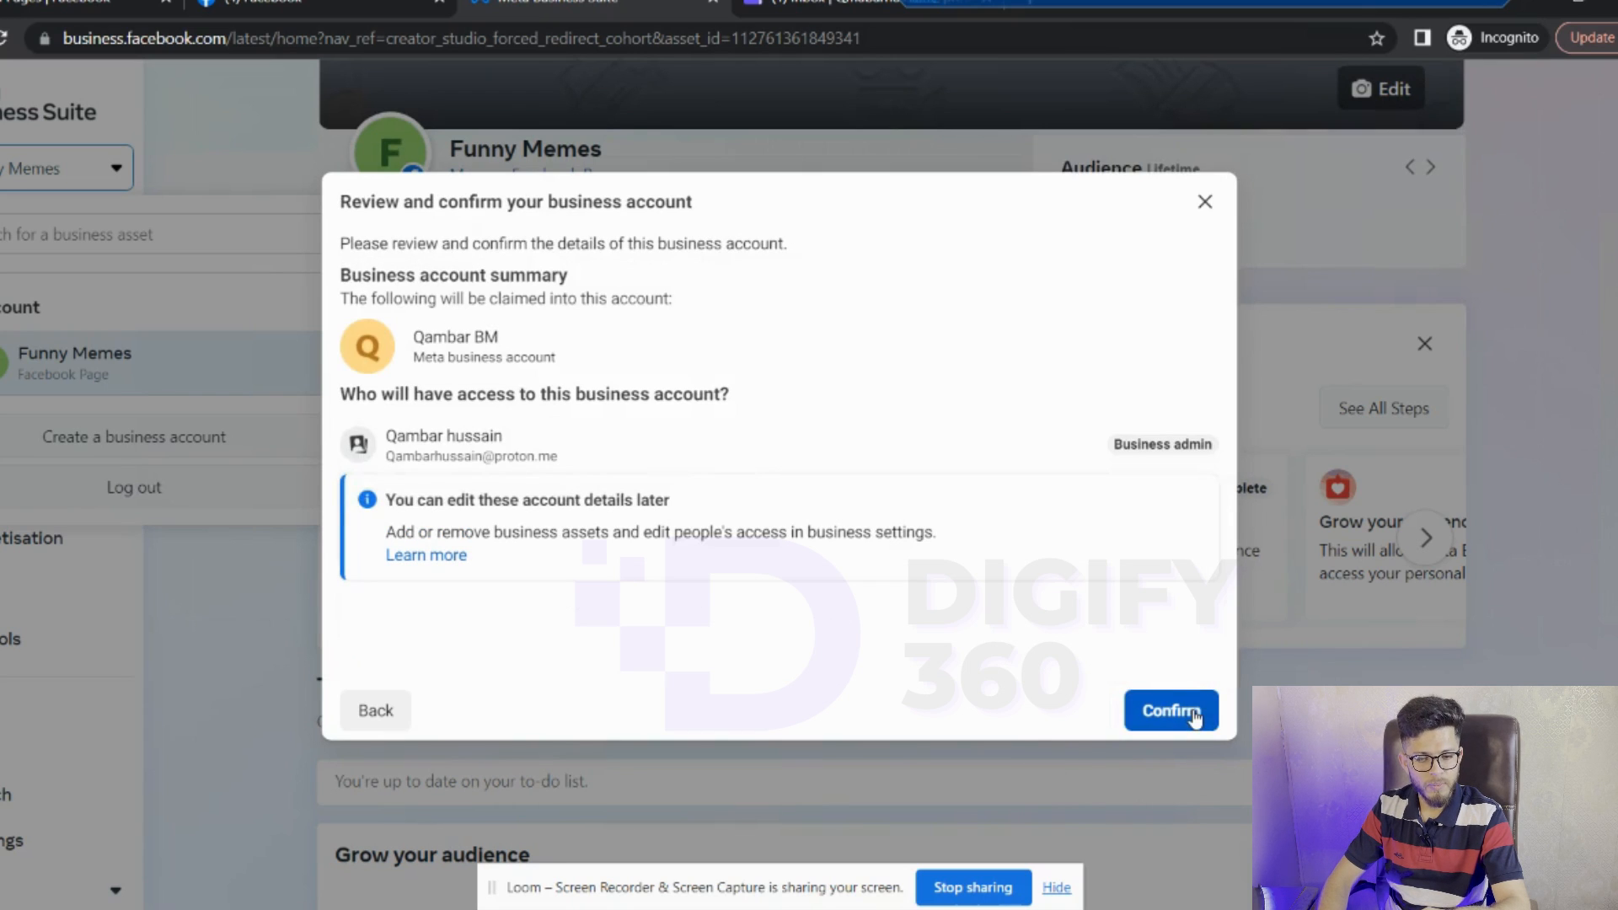
# - Confirm the Qambar BM business account and open its settings
pyautogui.click(1194, 716)
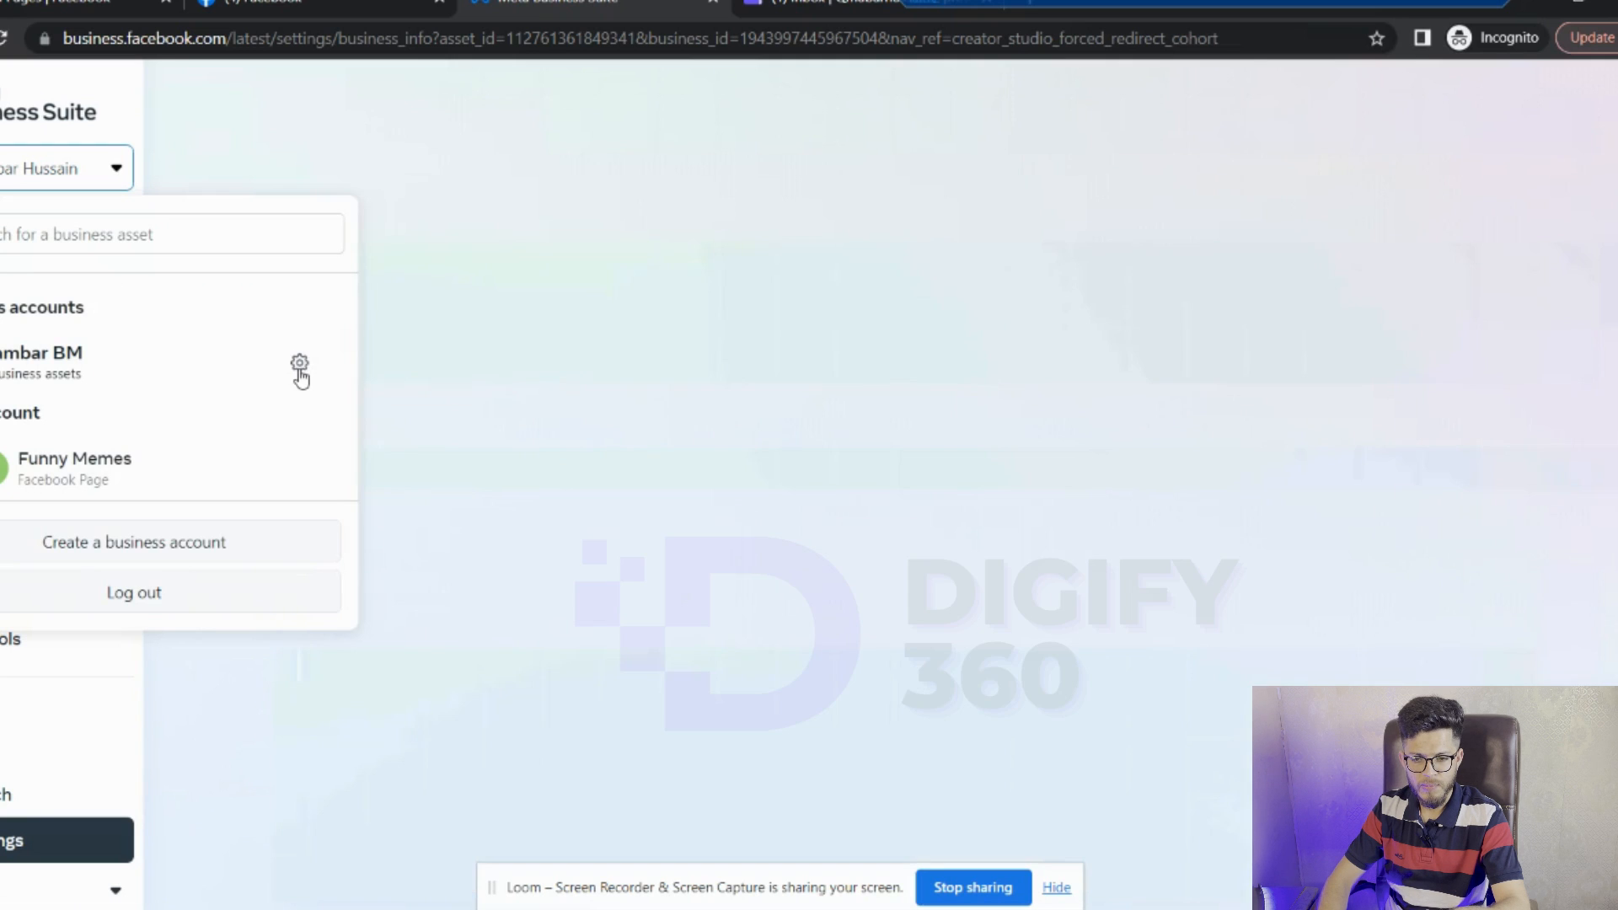
pyautogui.click(299, 363)
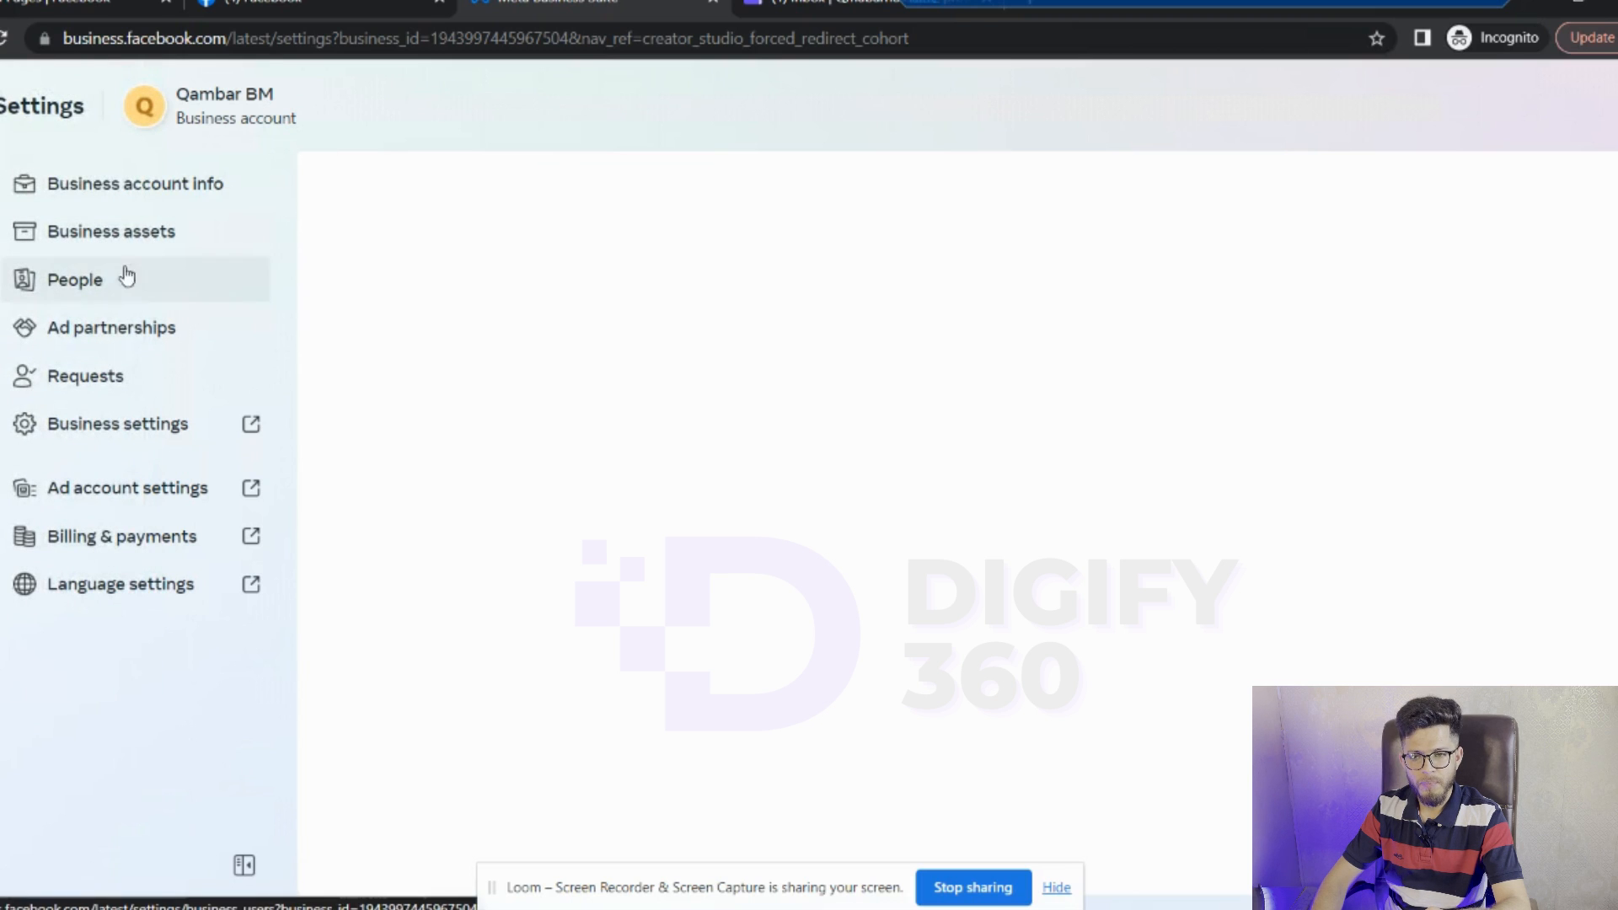
# - In People, start inviting a new person by entering their e-mail address
pyautogui.click(107, 279)
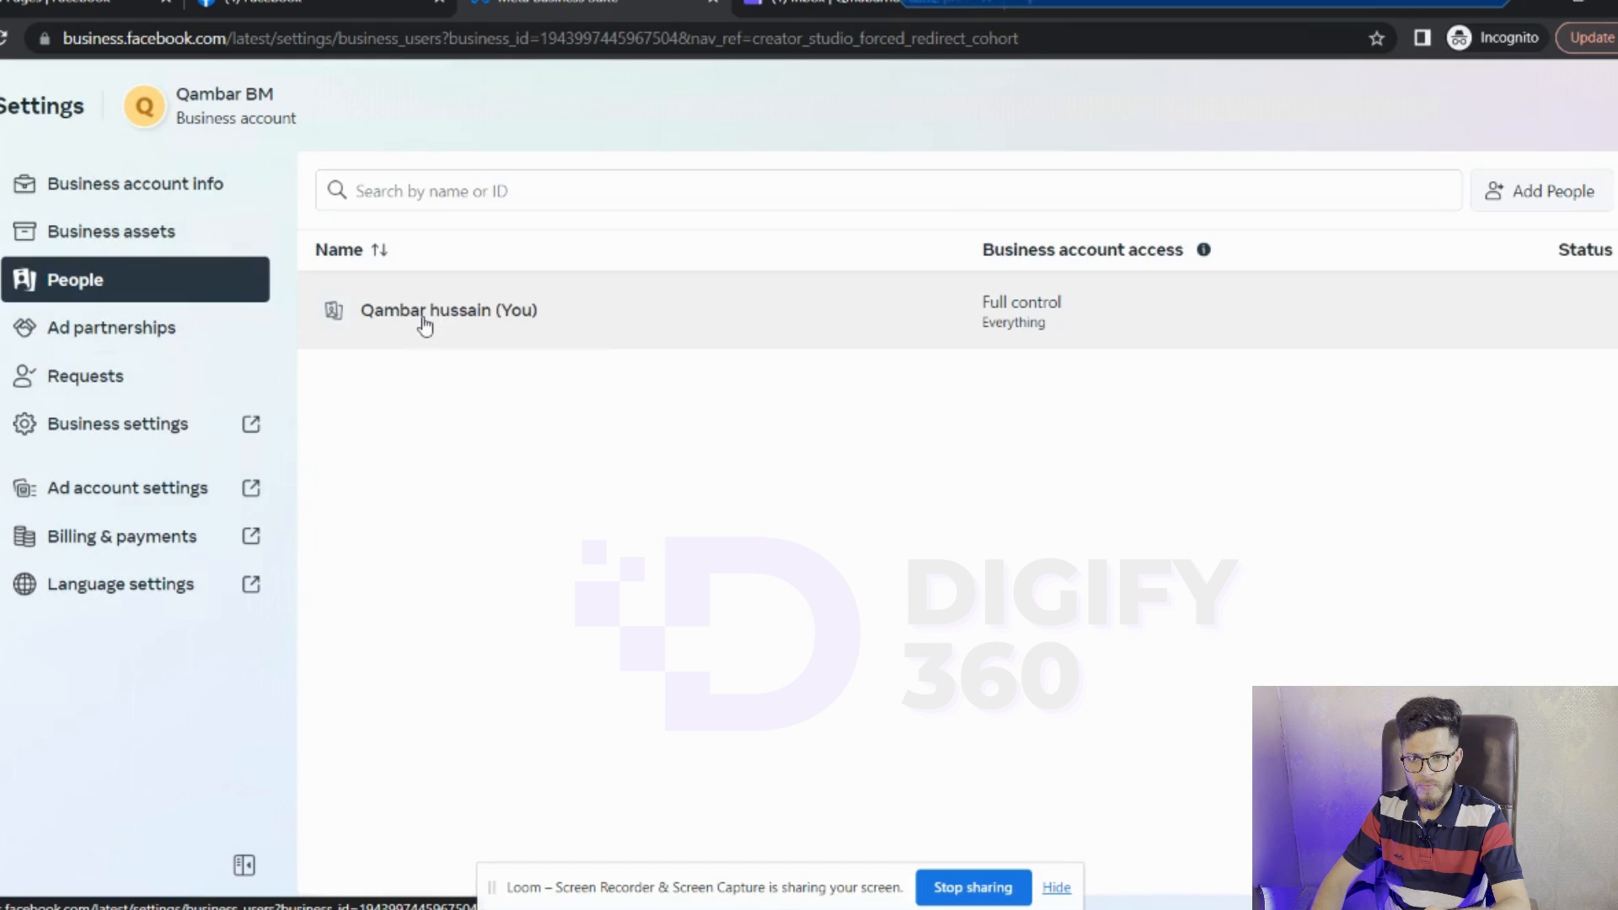
pyautogui.click(1517, 191)
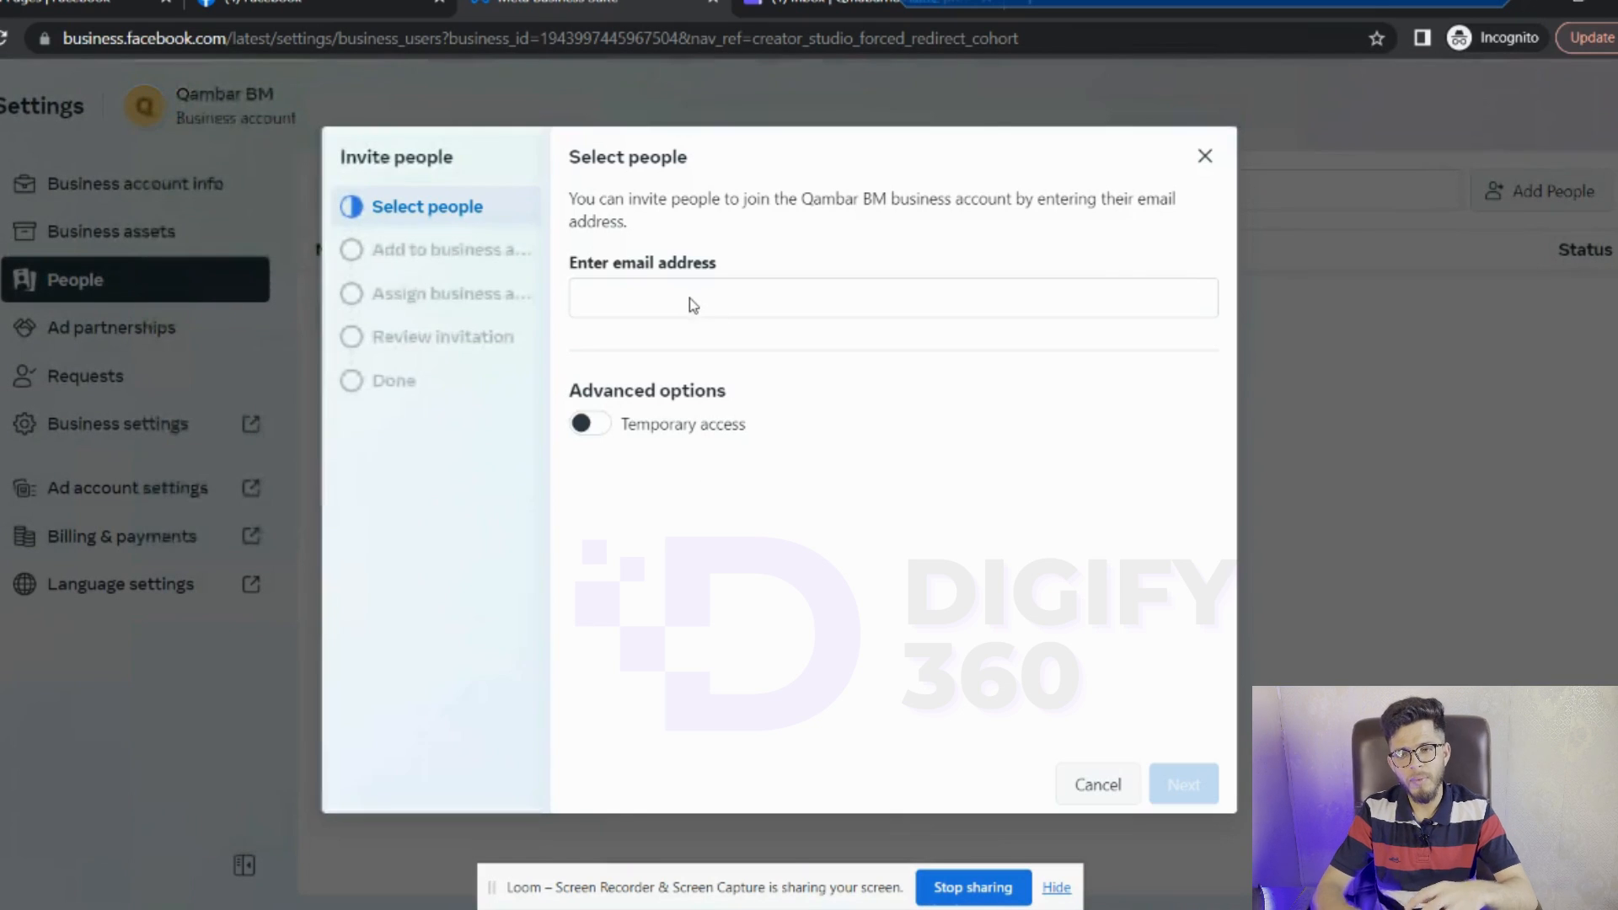
pyautogui.click(690, 297)
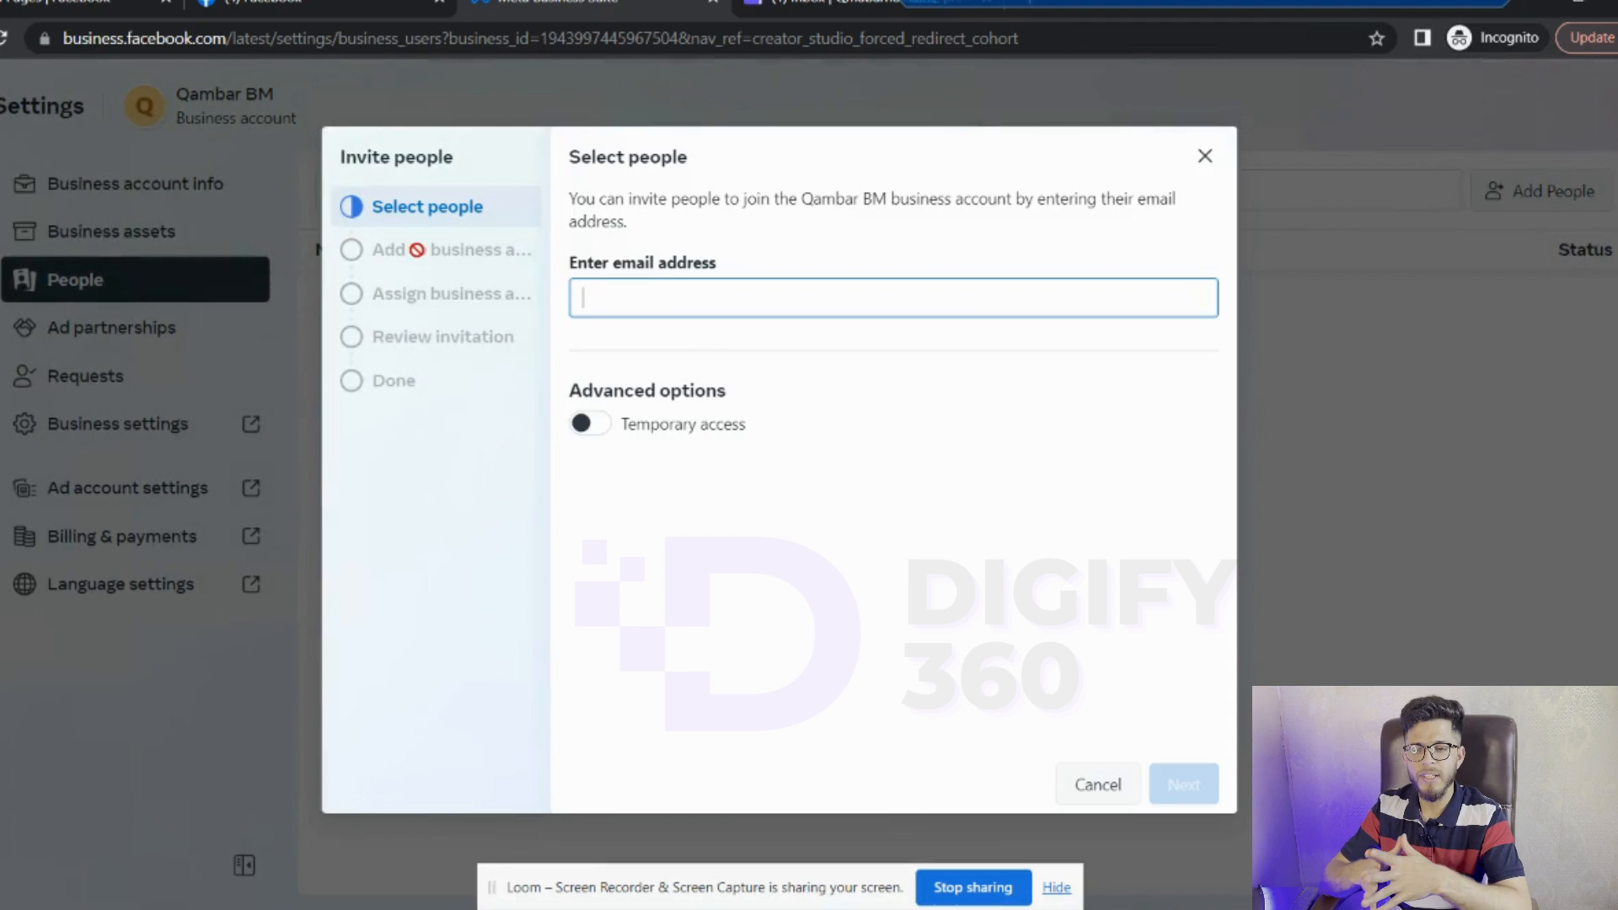
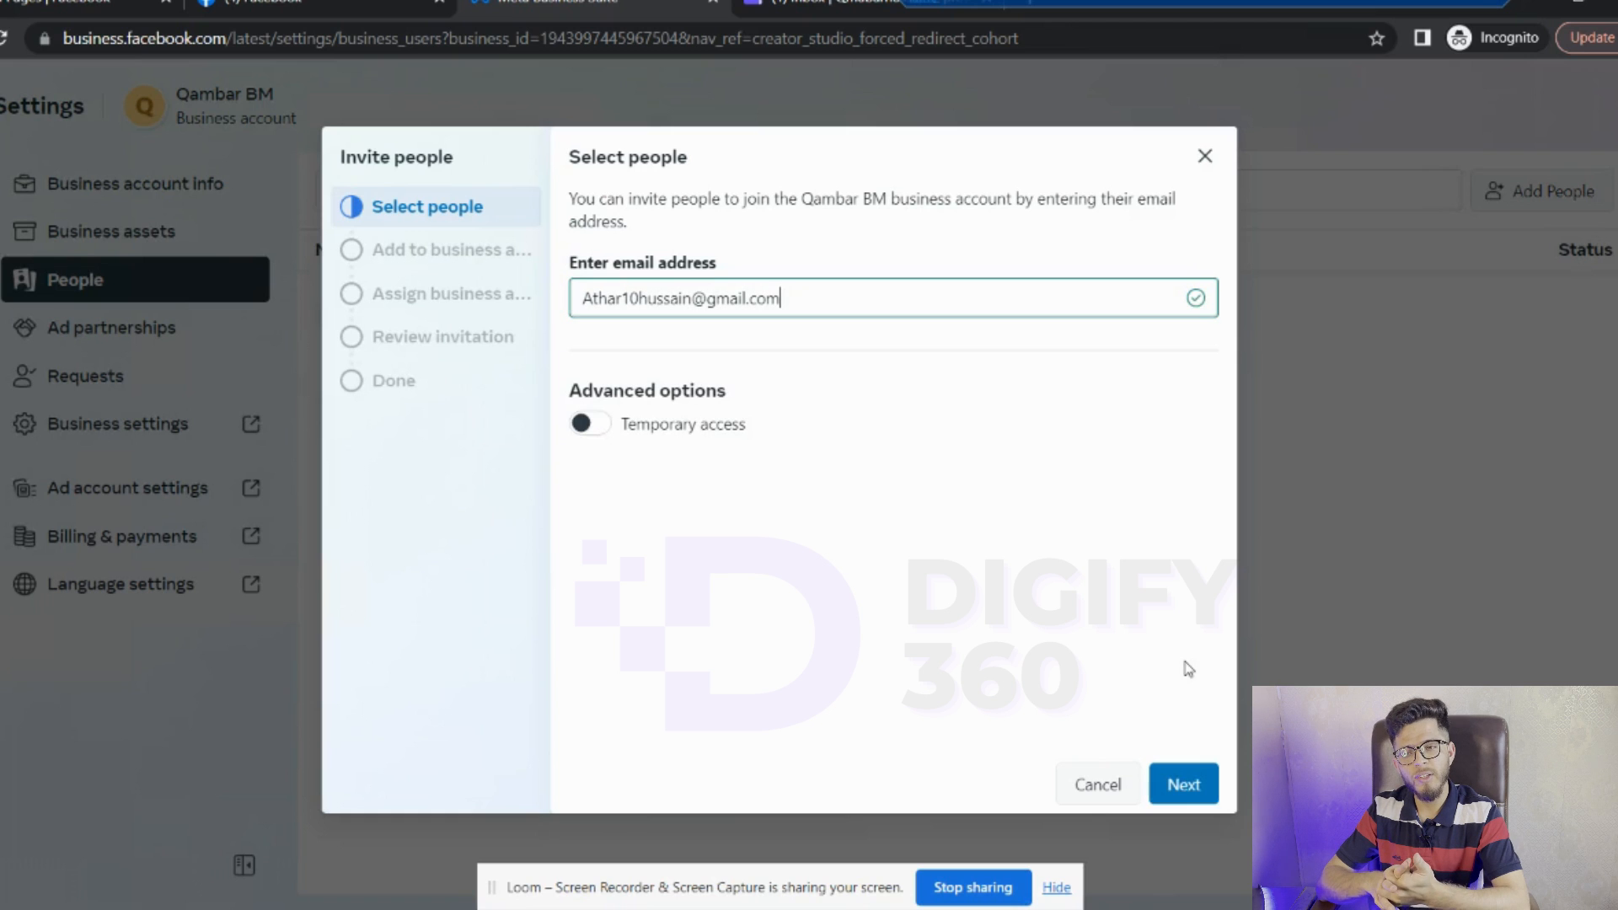
pyautogui.click(1183, 786)
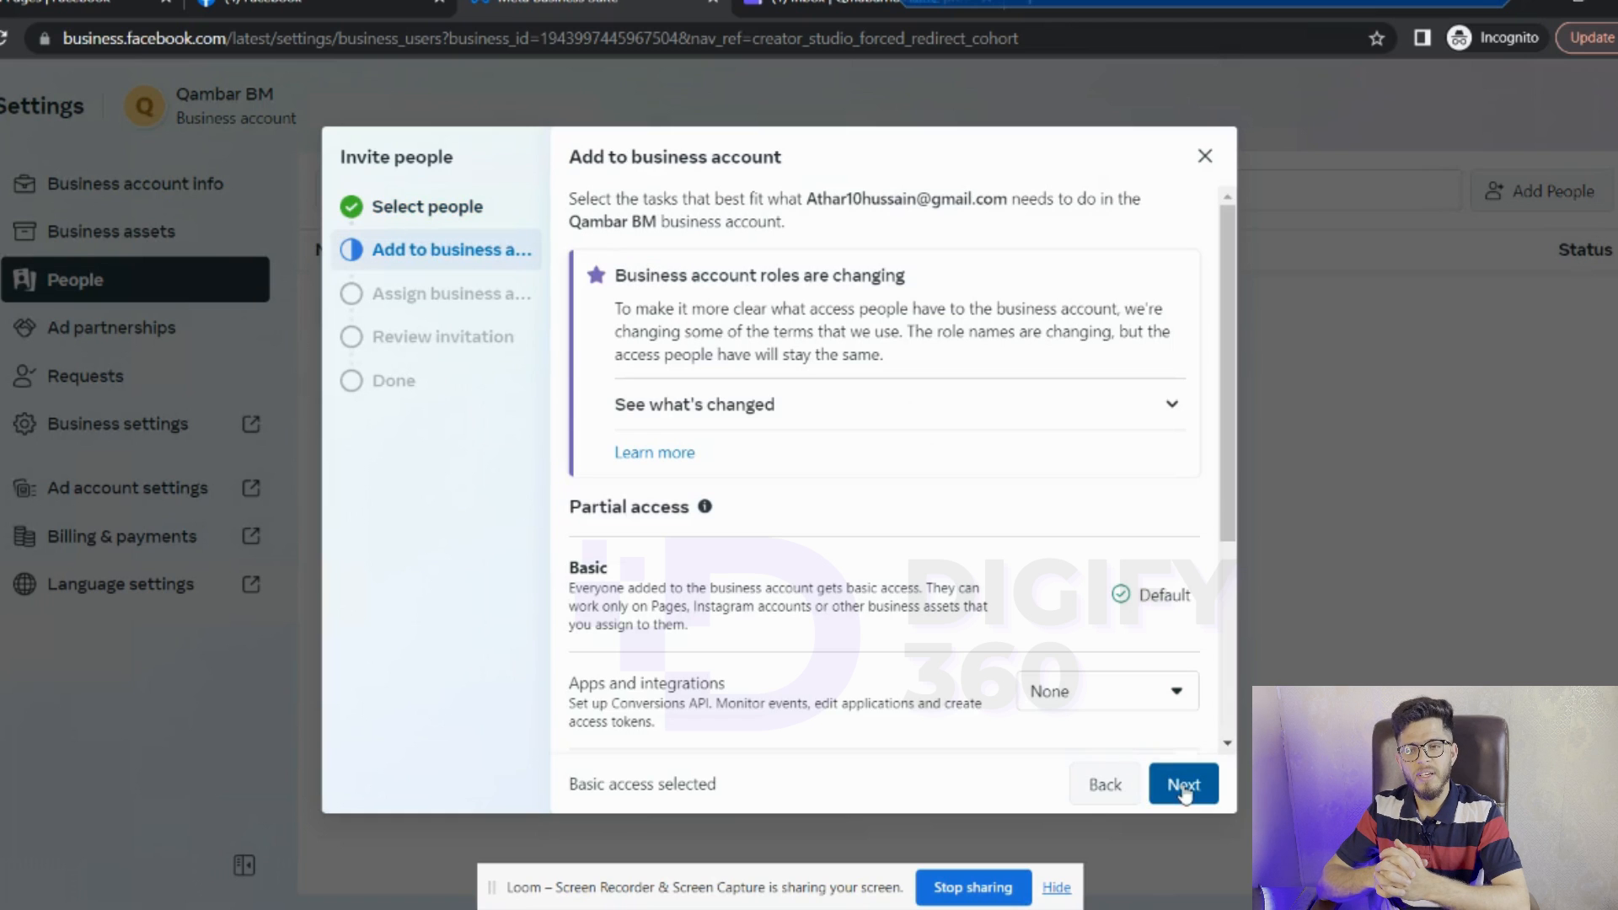
# - Grant full control of everything, skip assets, send the invite, and dismiss the failure notice
pyautogui.scroll(-3, 1227, 717)
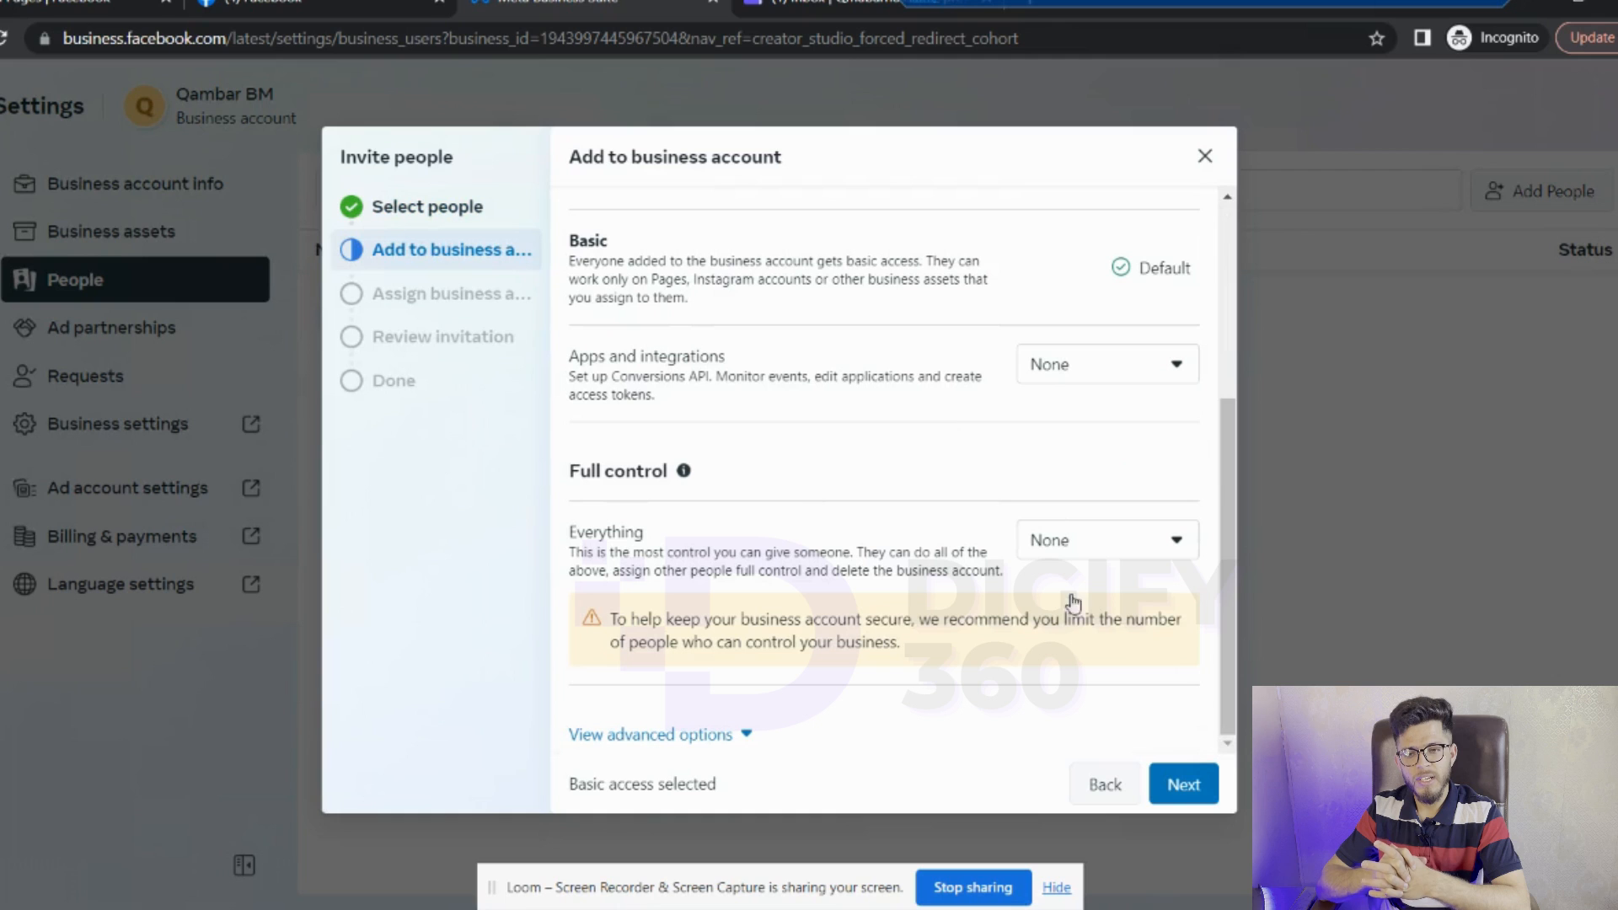
pyautogui.click(1167, 539)
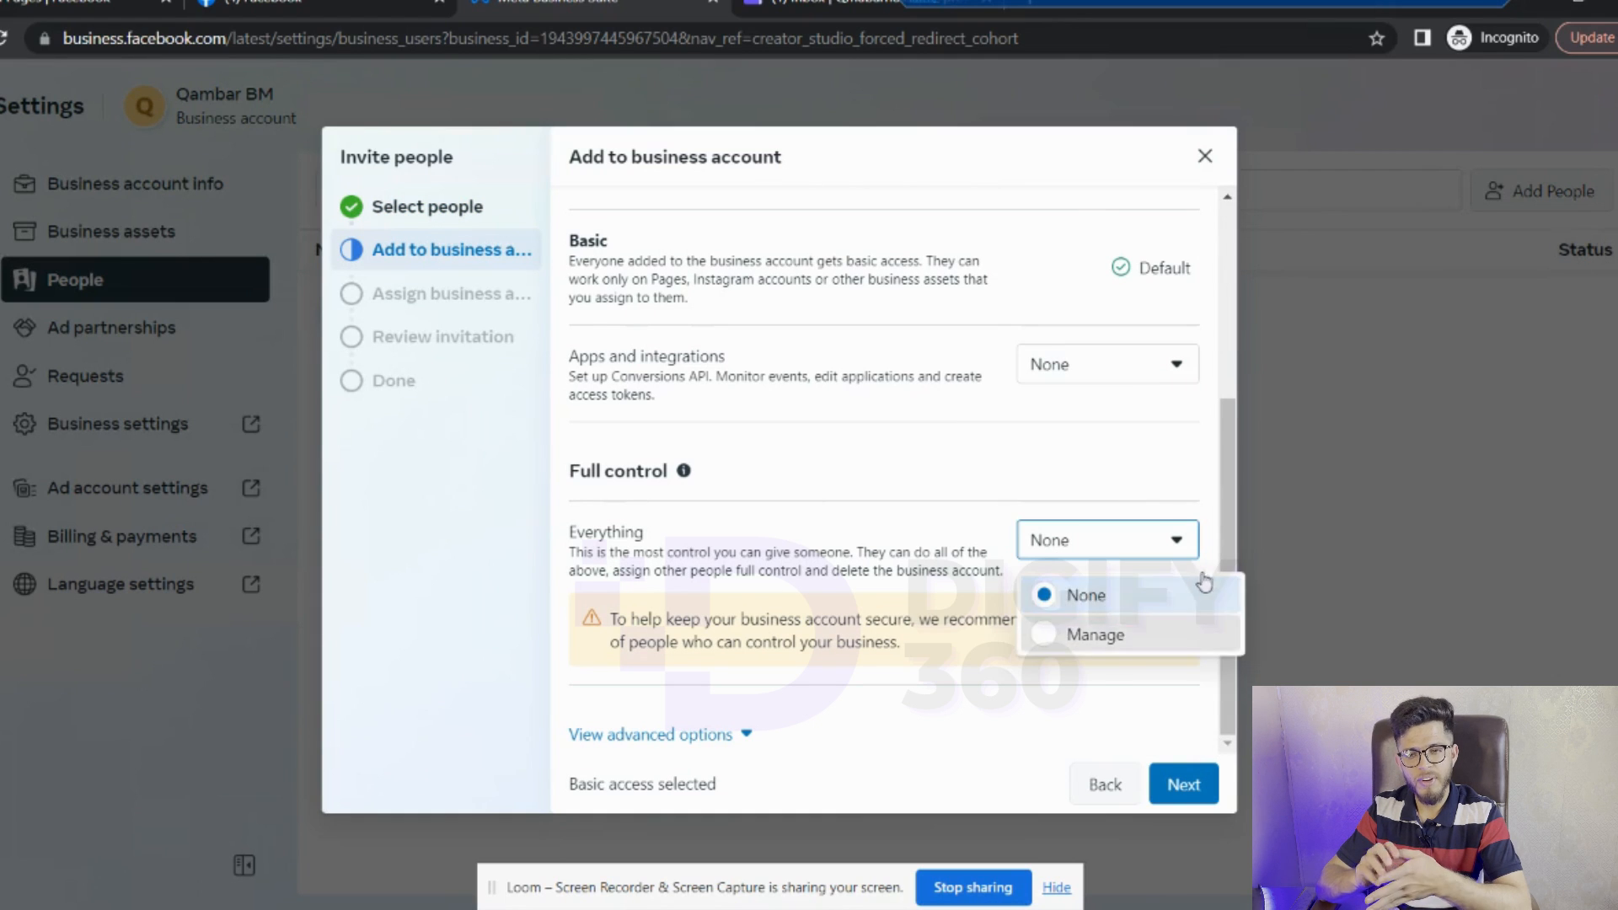
pyautogui.click(1087, 634)
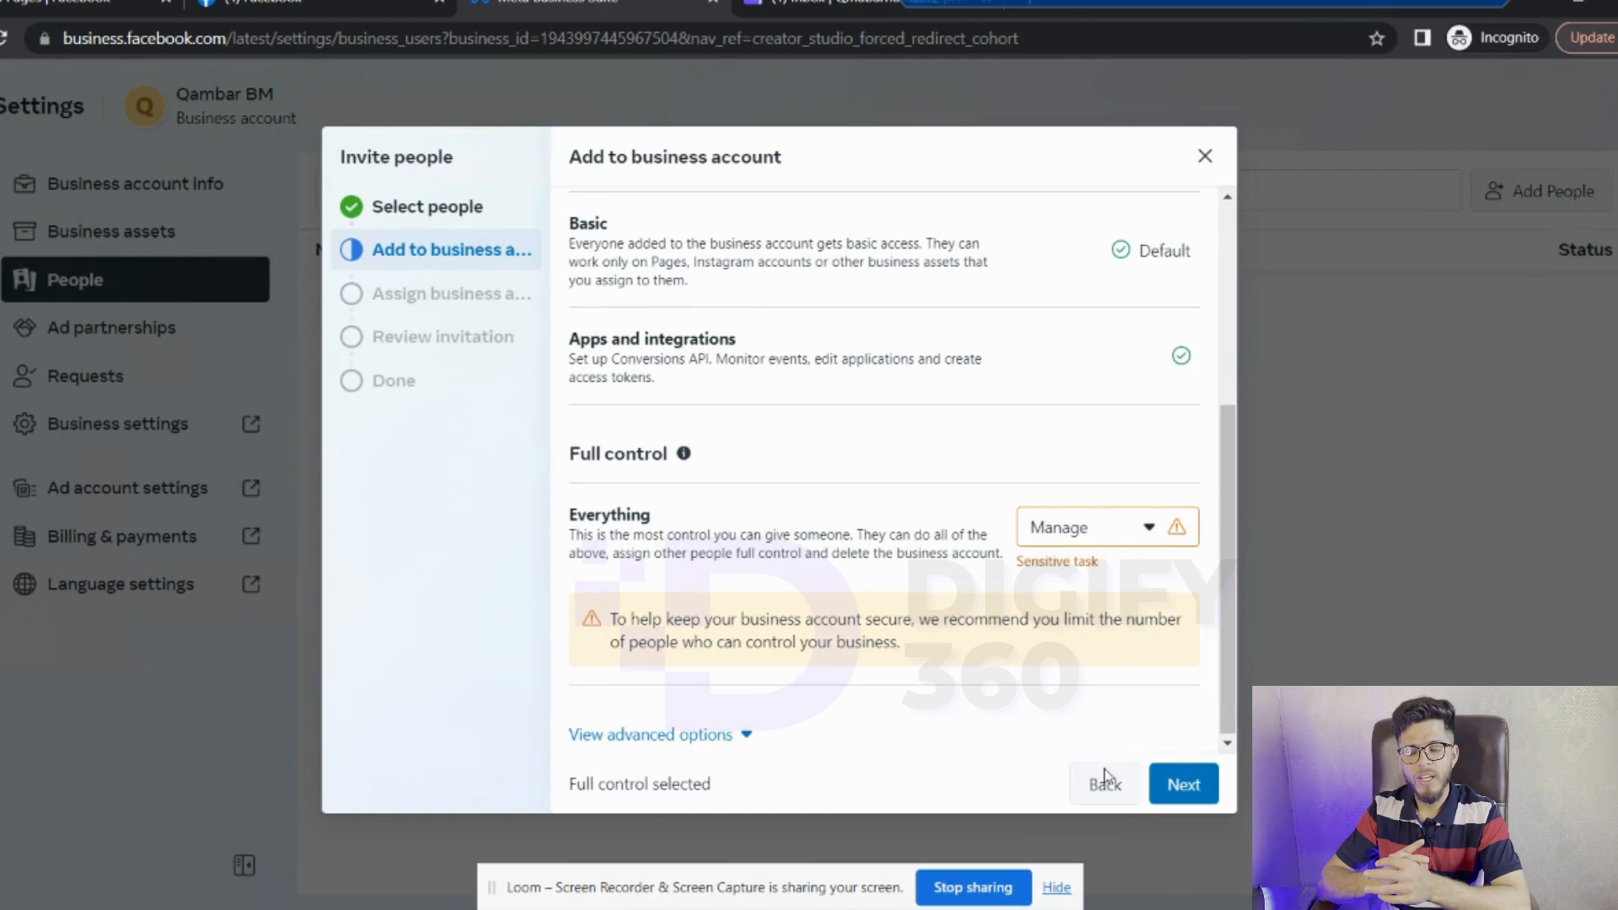
pyautogui.click(1184, 787)
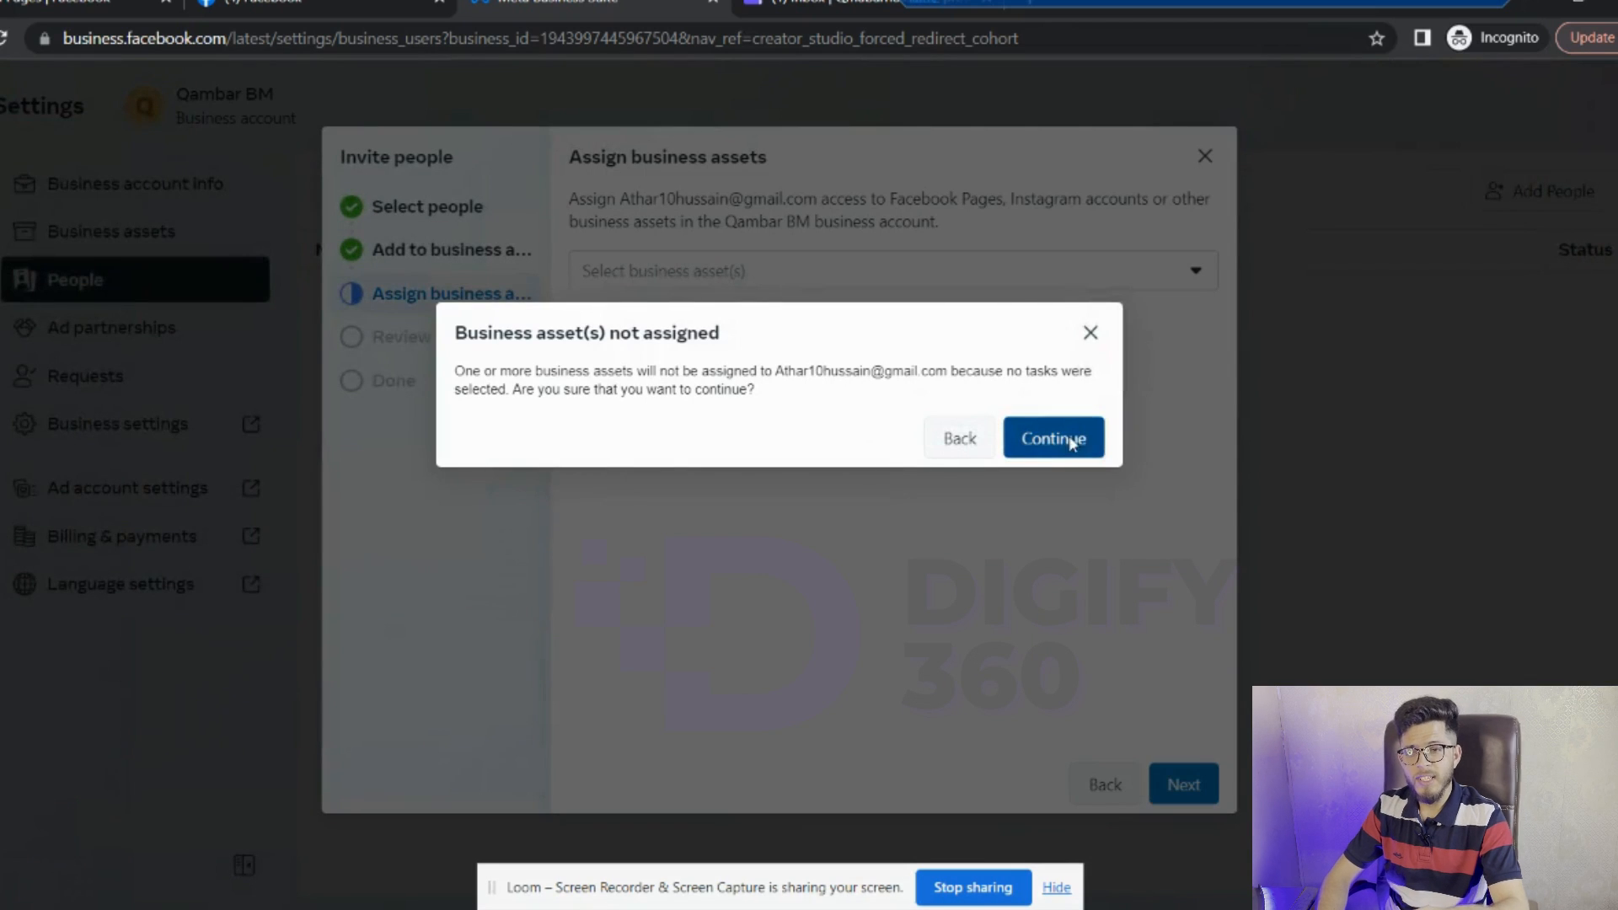
pyautogui.click(1068, 436)
pyautogui.click(1184, 787)
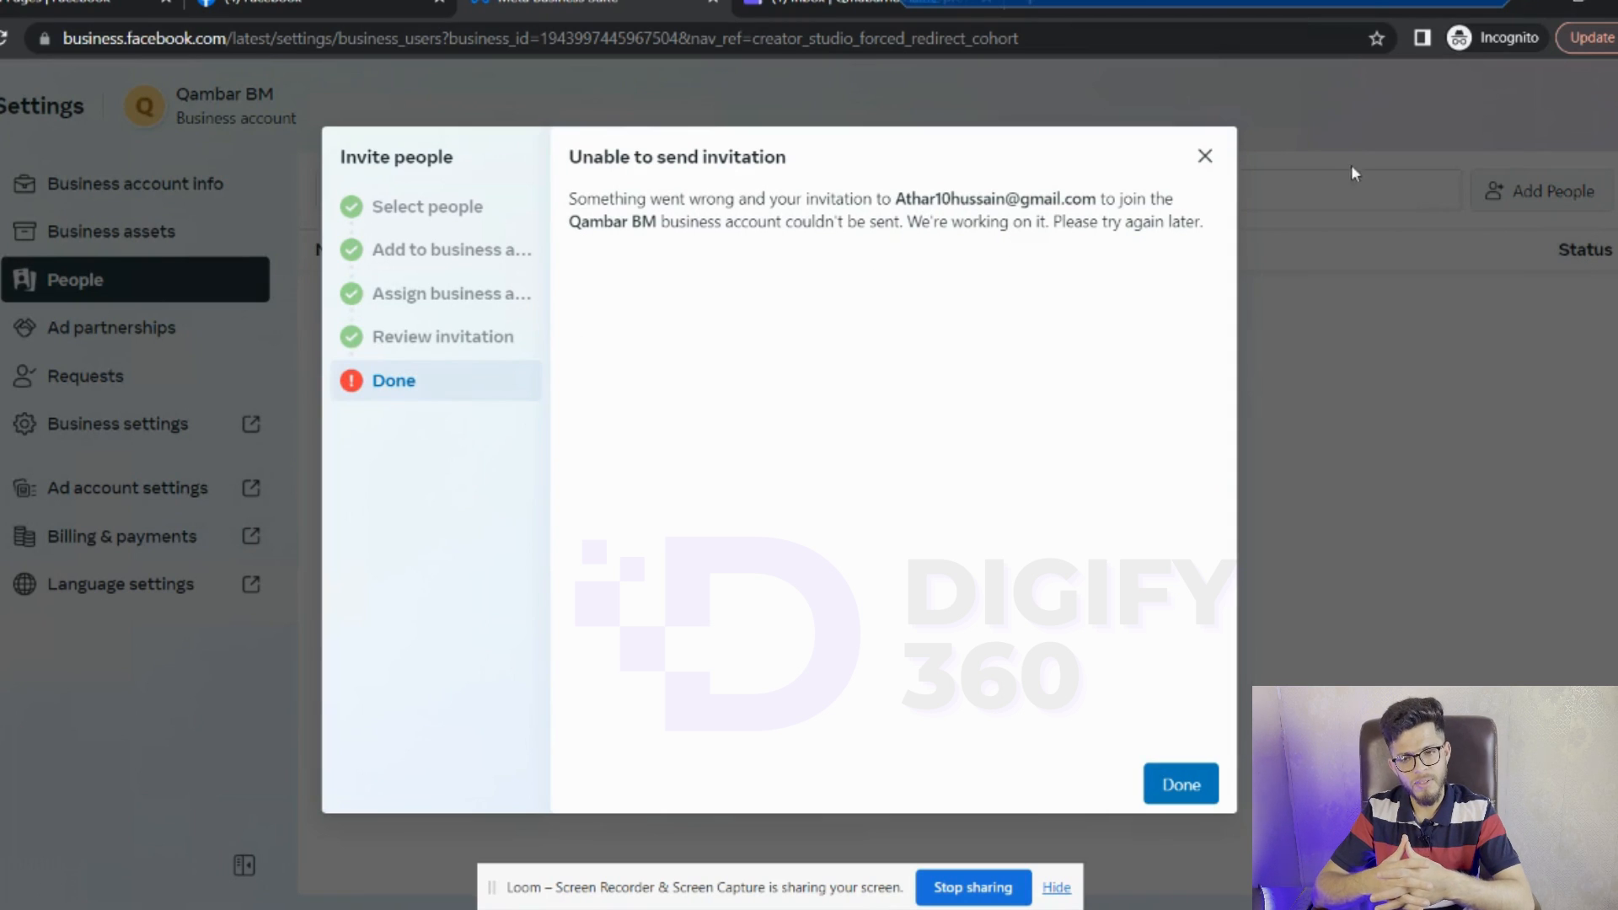
pyautogui.click(1207, 157)
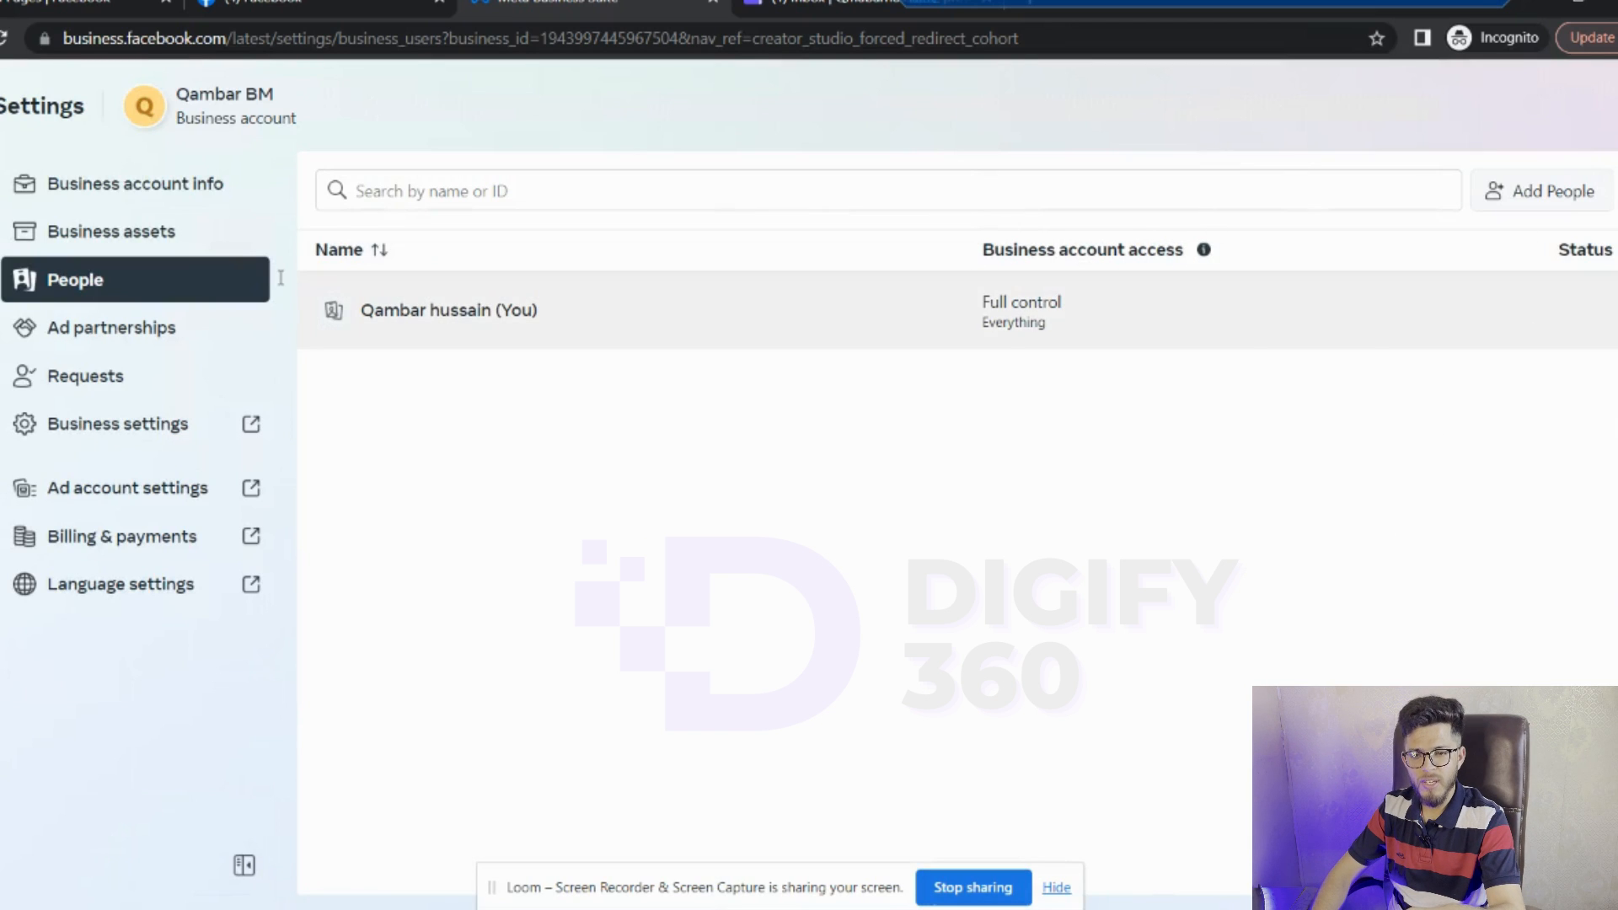
# - Check the business account access info, then go to Qambar BM's Business assets page
pyautogui.click(1203, 250)
pyautogui.click(88, 230)
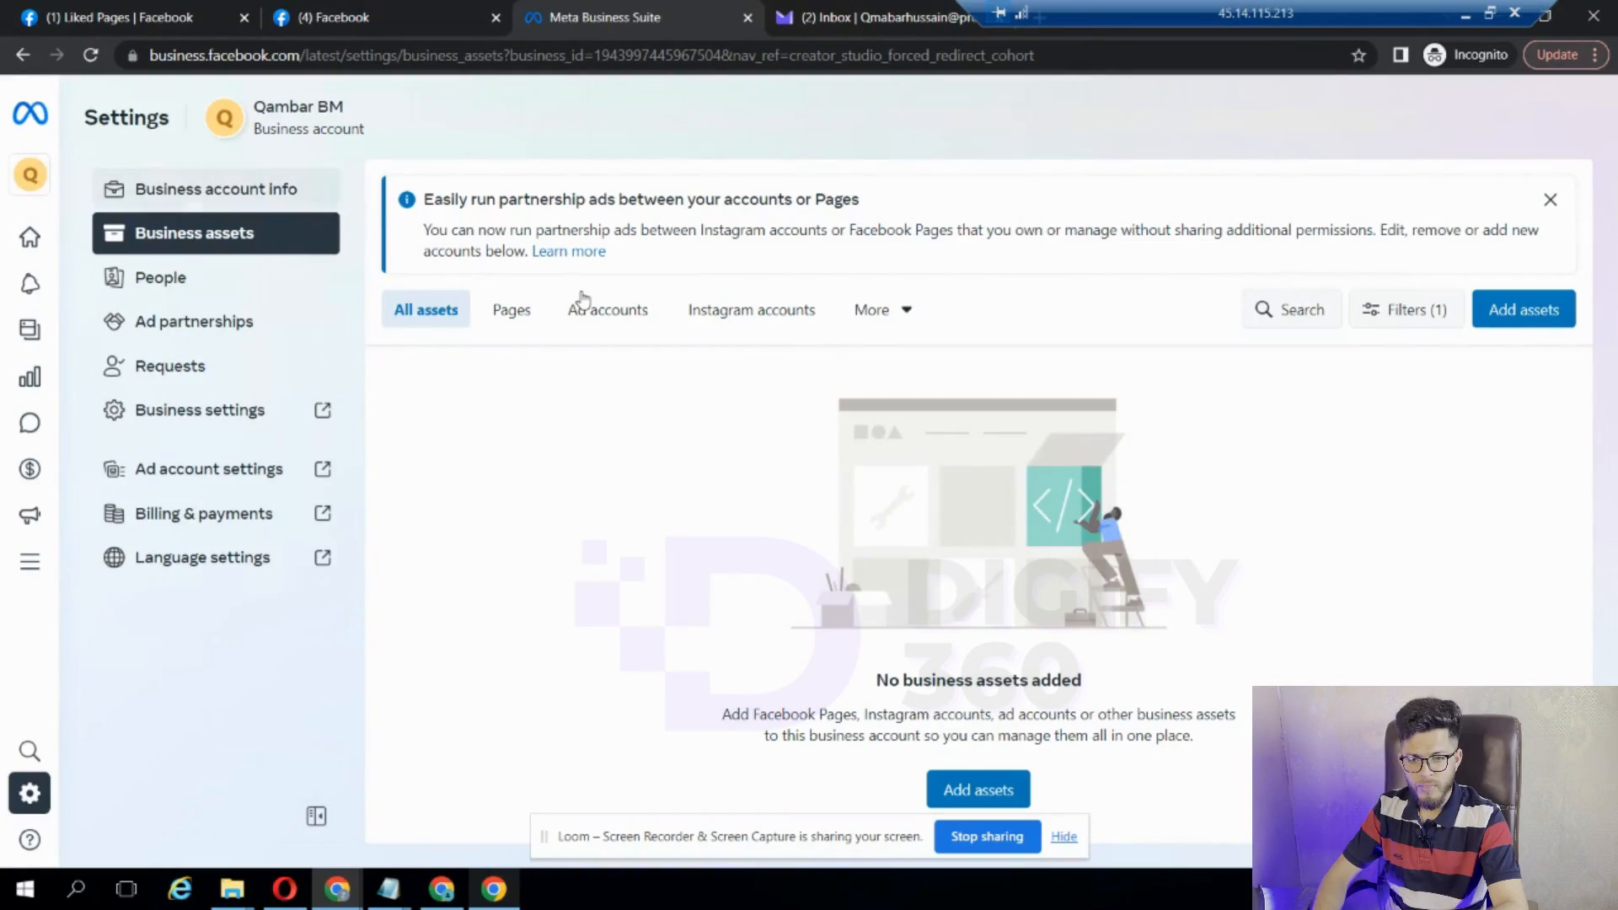
# - Add a Facebook Page asset by claiming the existing 'Funny Memes' Page, accepting the claim terms
pyautogui.click(1550, 312)
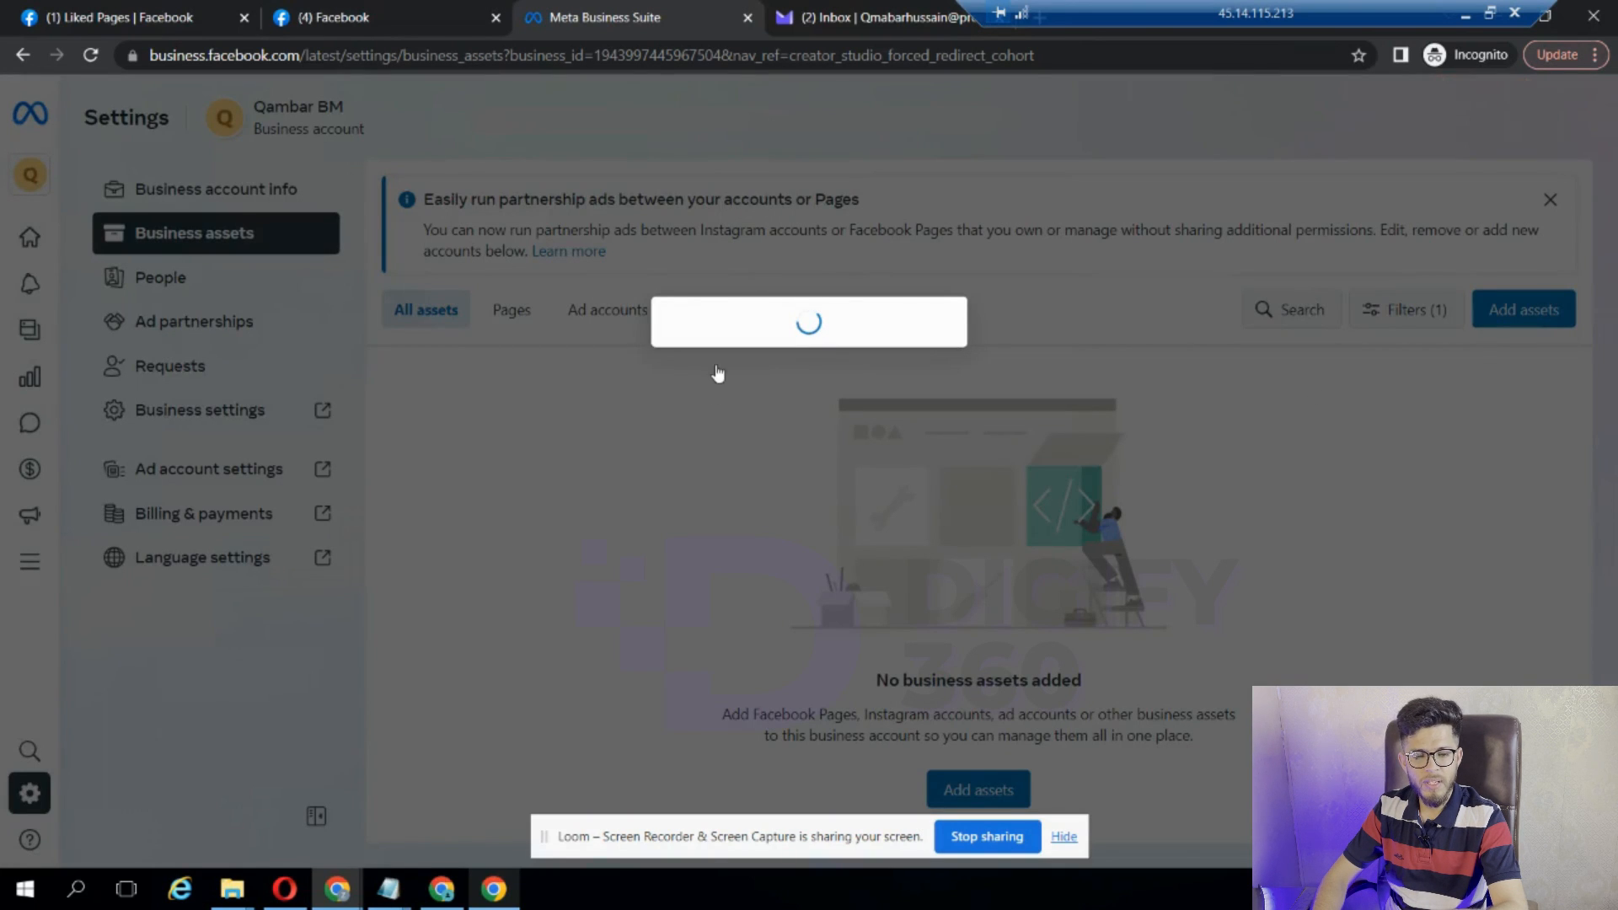
pyautogui.click(653, 318)
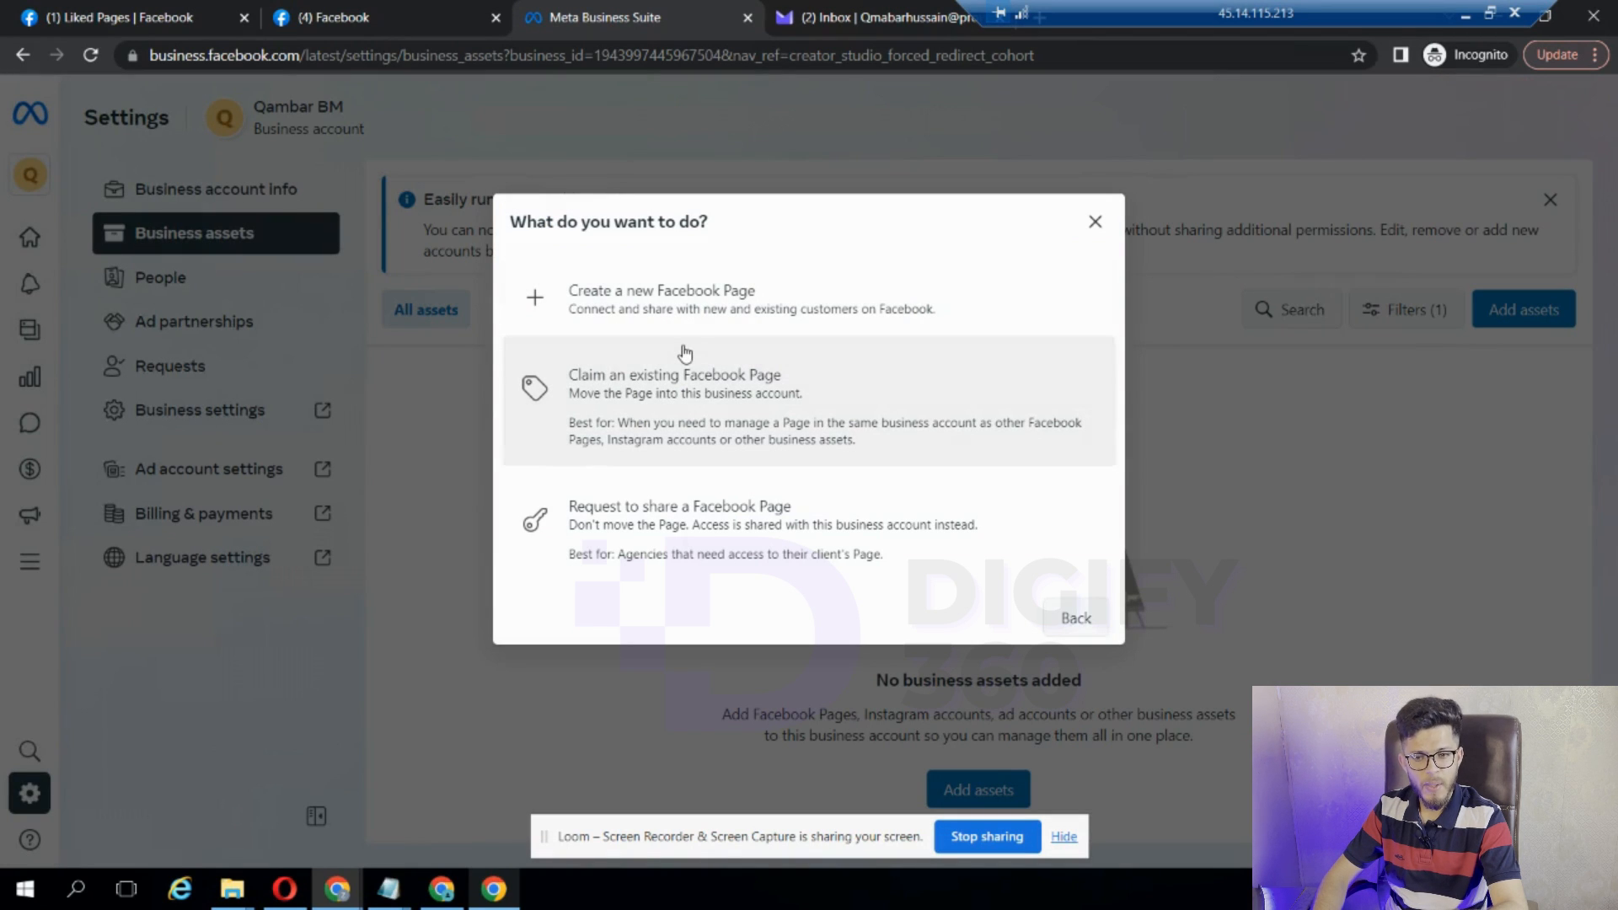
pyautogui.click(708, 402)
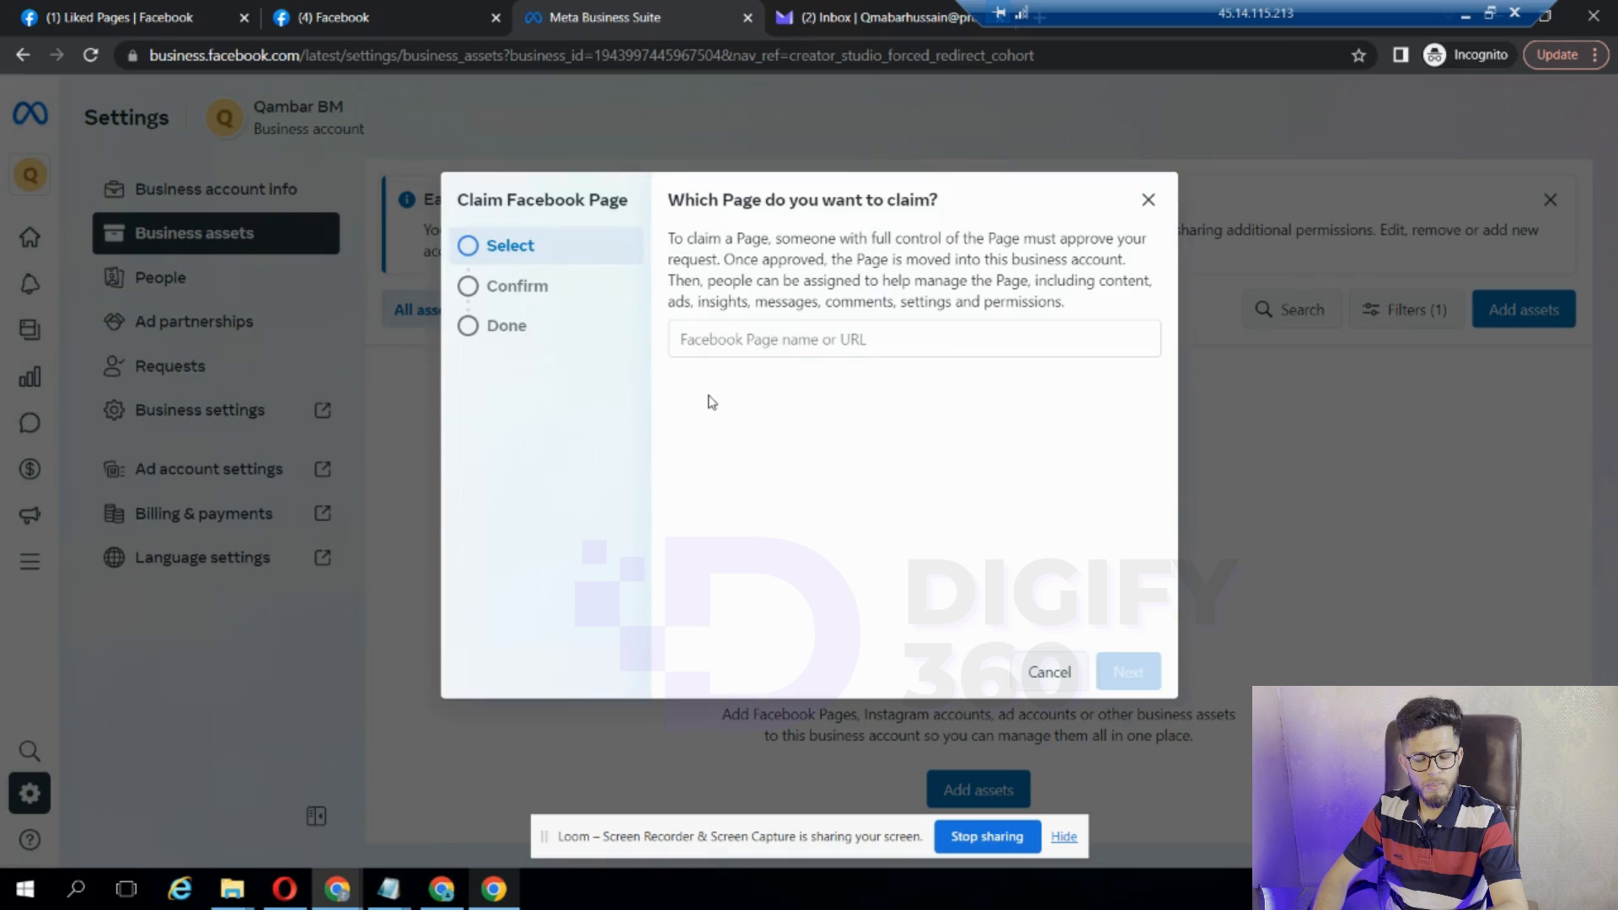
pyautogui.click(757, 346)
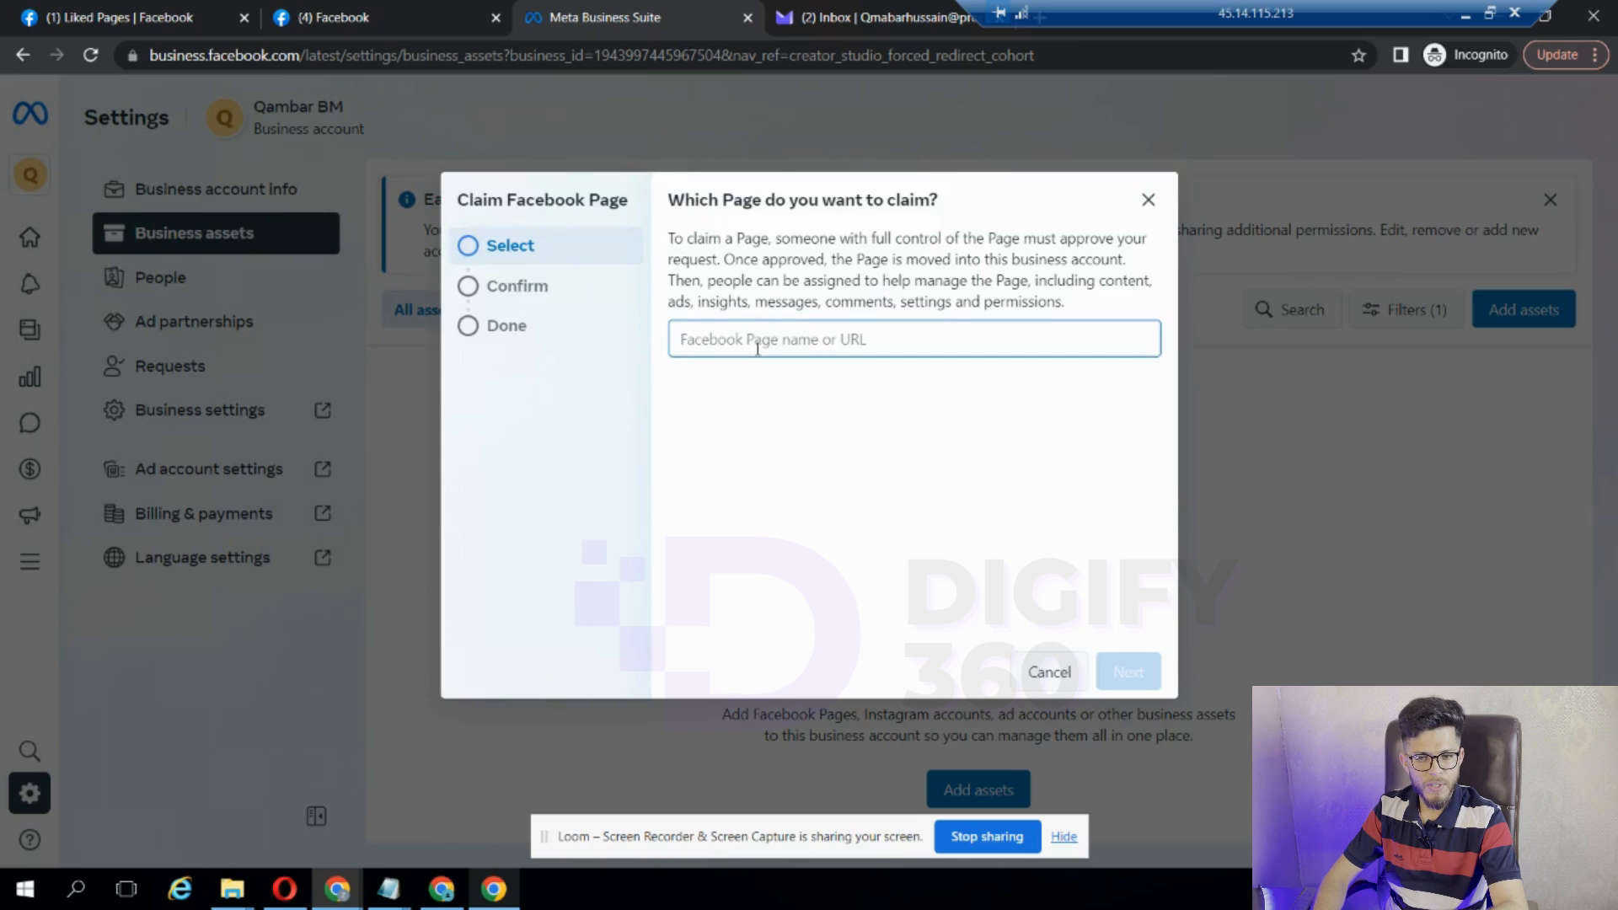
pyautogui.write('fun')
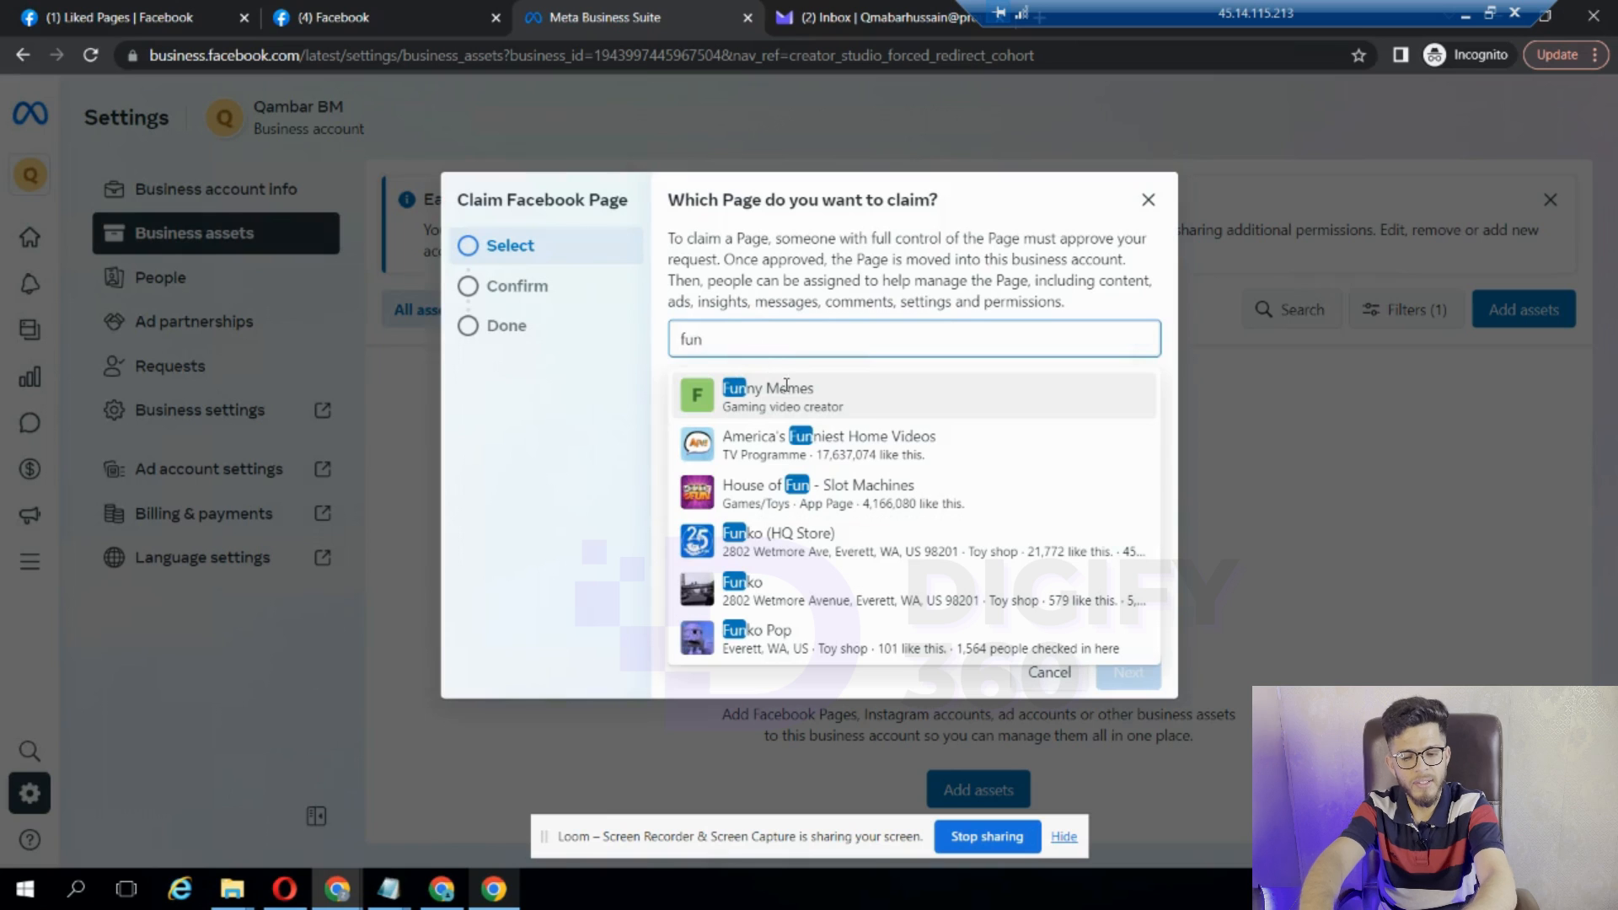
pyautogui.click(803, 412)
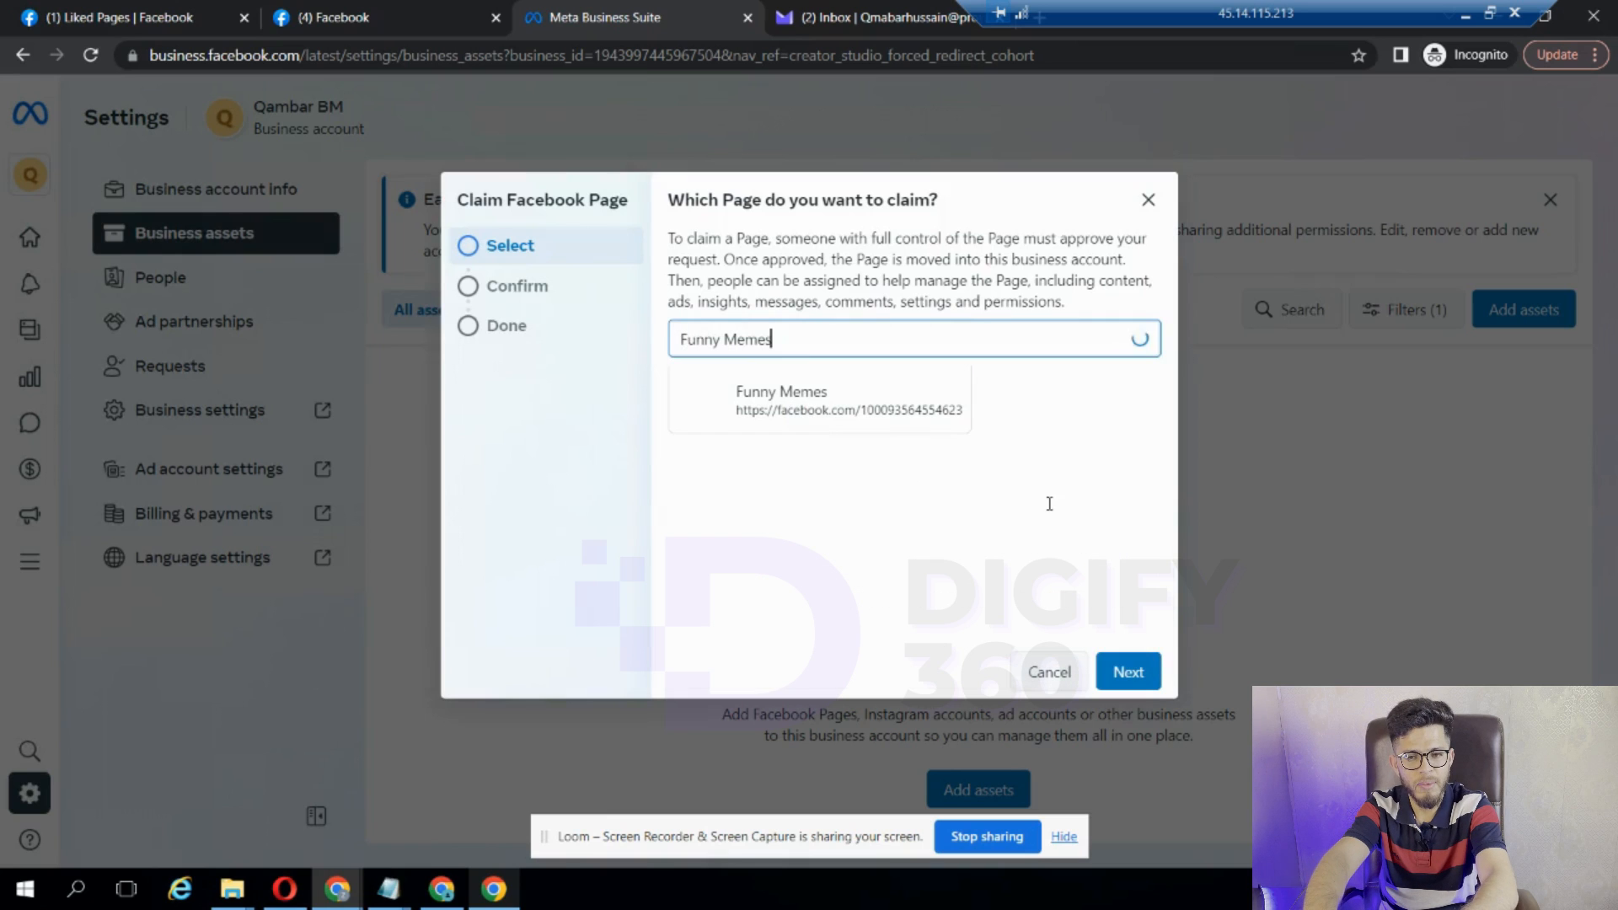
pyautogui.click(1129, 672)
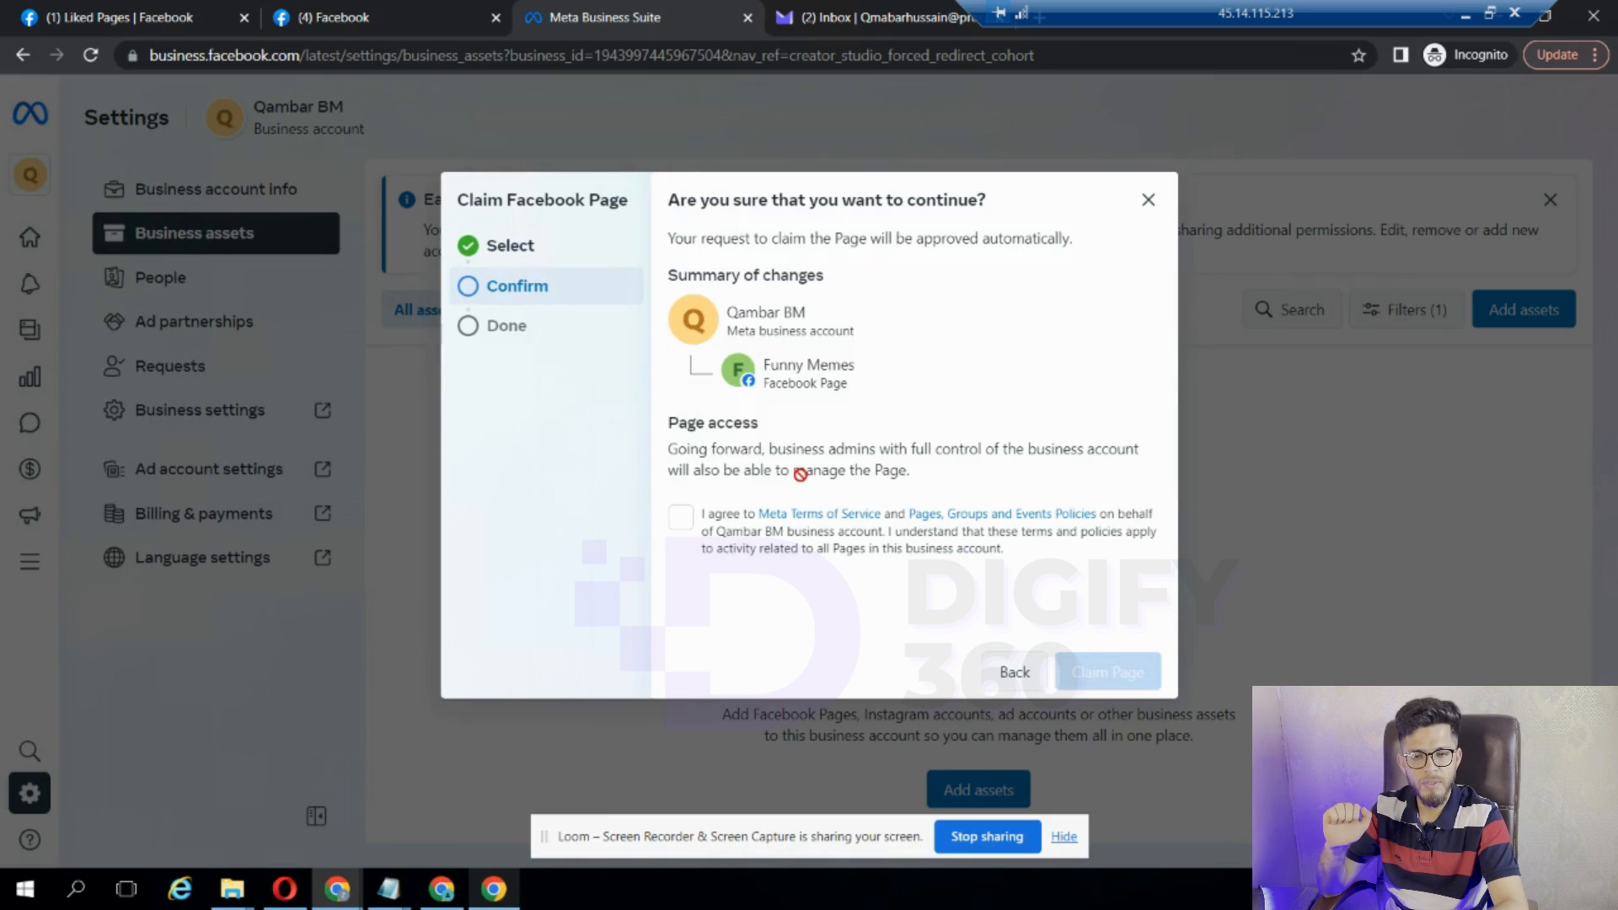
pyautogui.click(680, 516)
pyautogui.click(1080, 672)
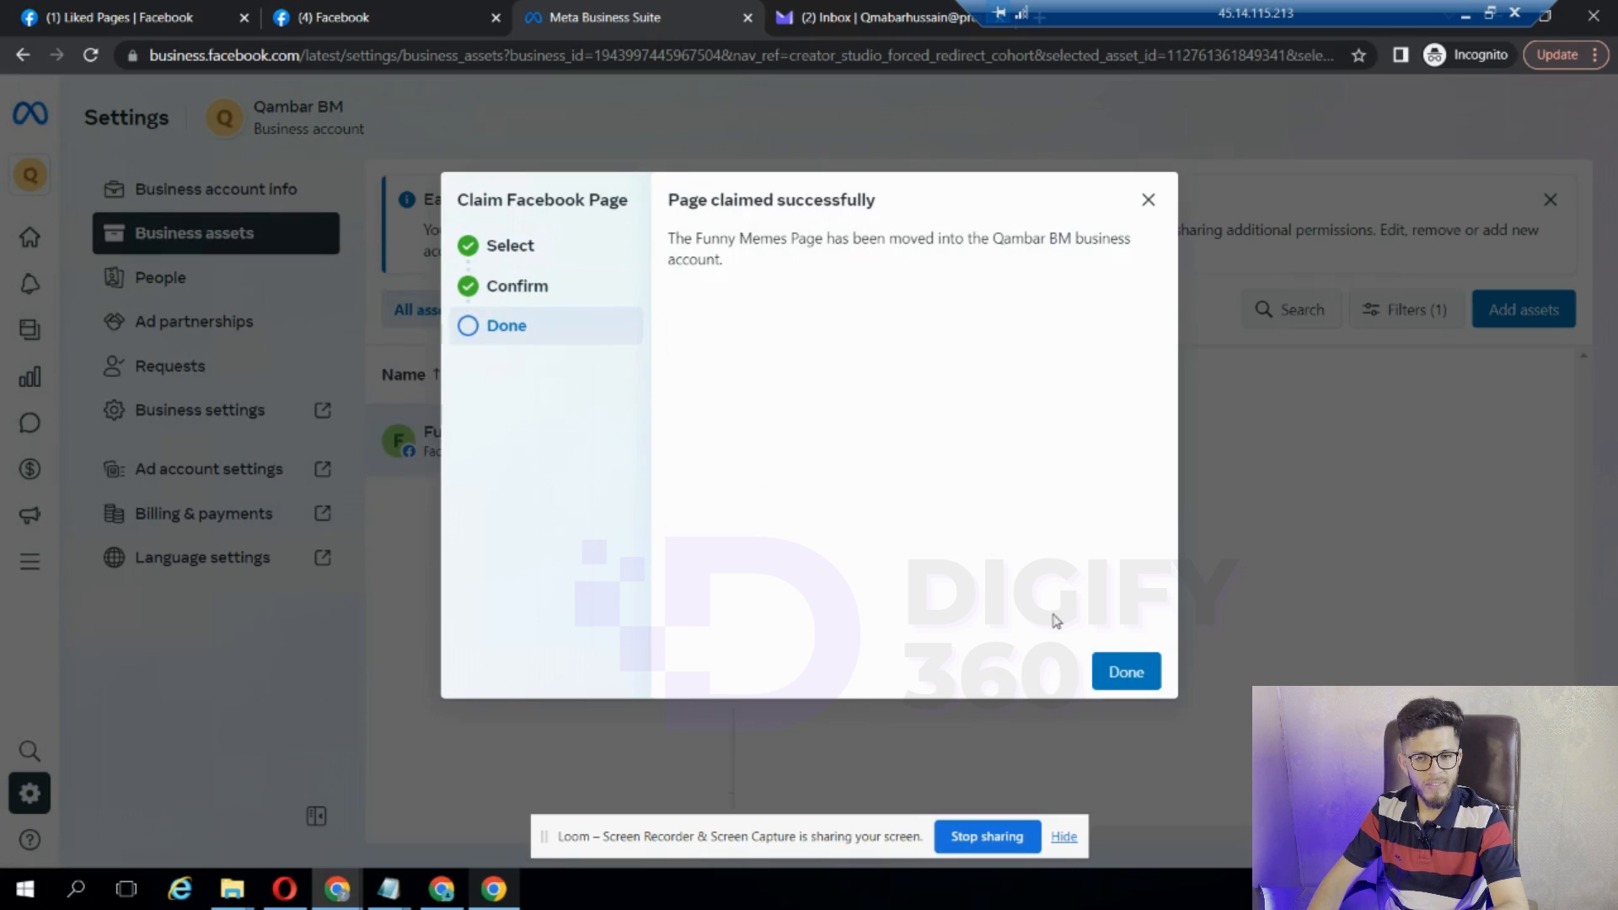
pyautogui.click(1125, 672)
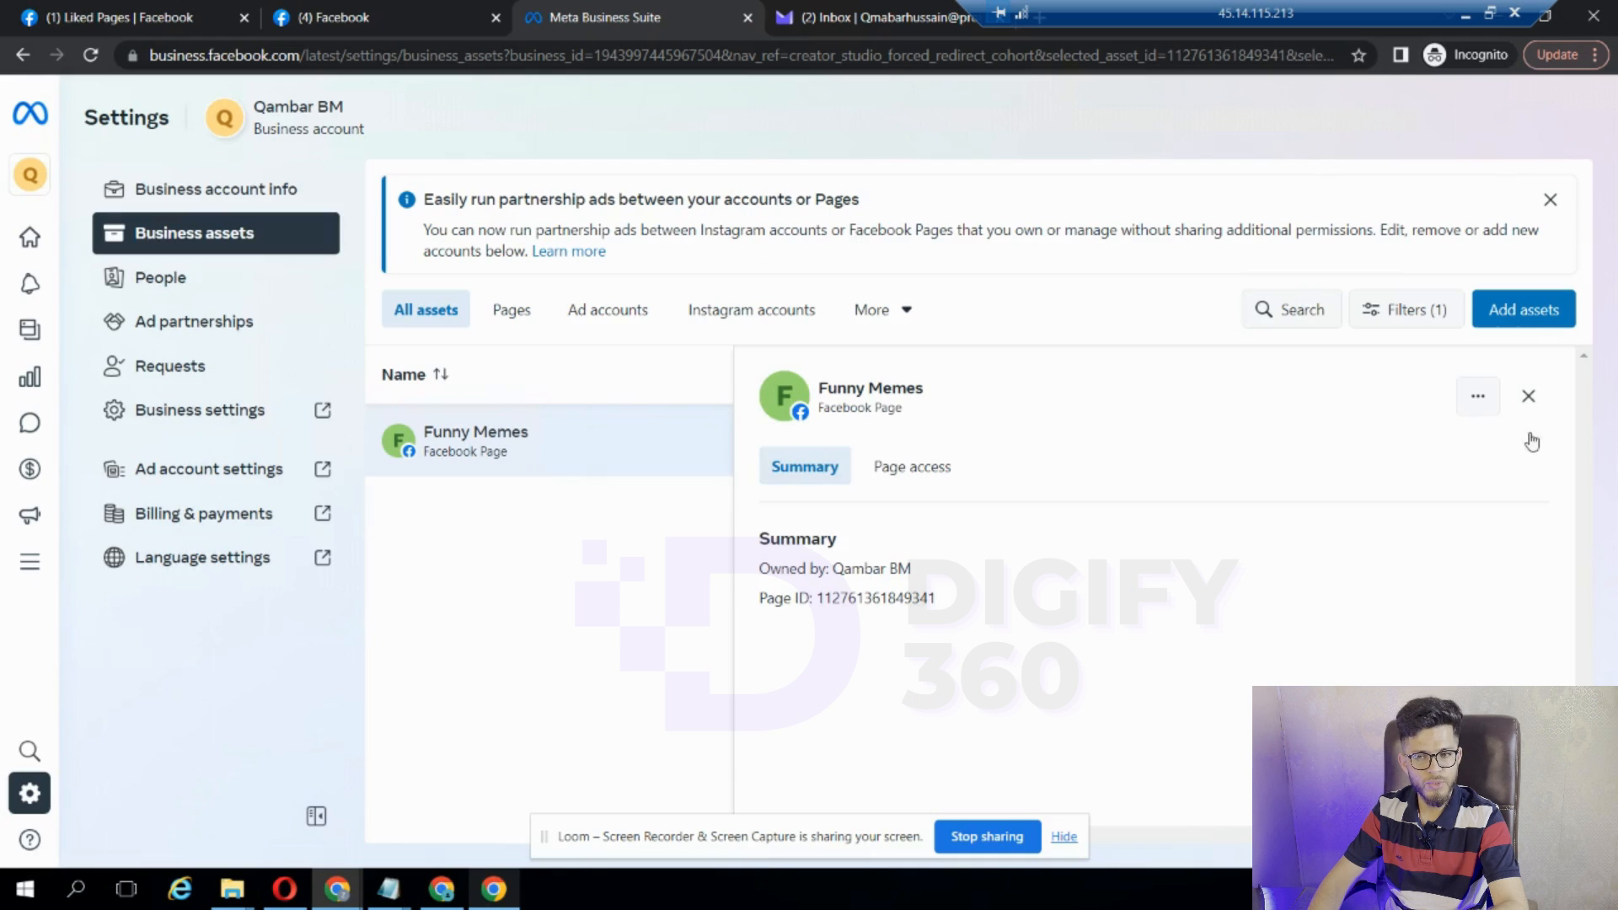
# - Close the Funny Memes panel, view the business account info, then return to the Loom library
pyautogui.click(210, 237)
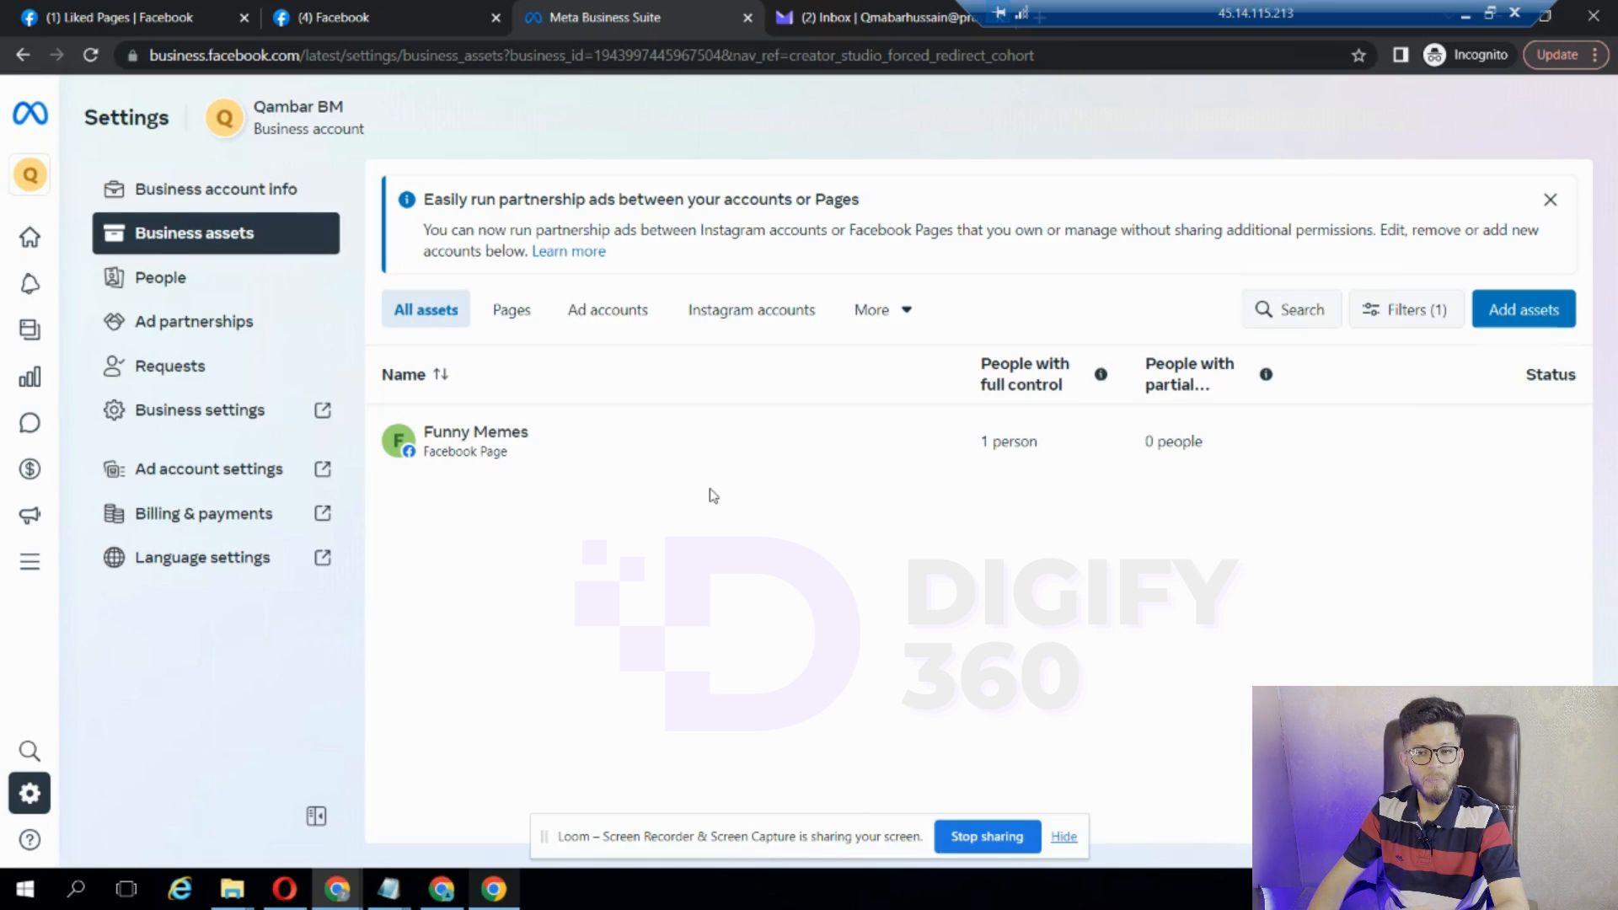
pyautogui.click(239, 191)
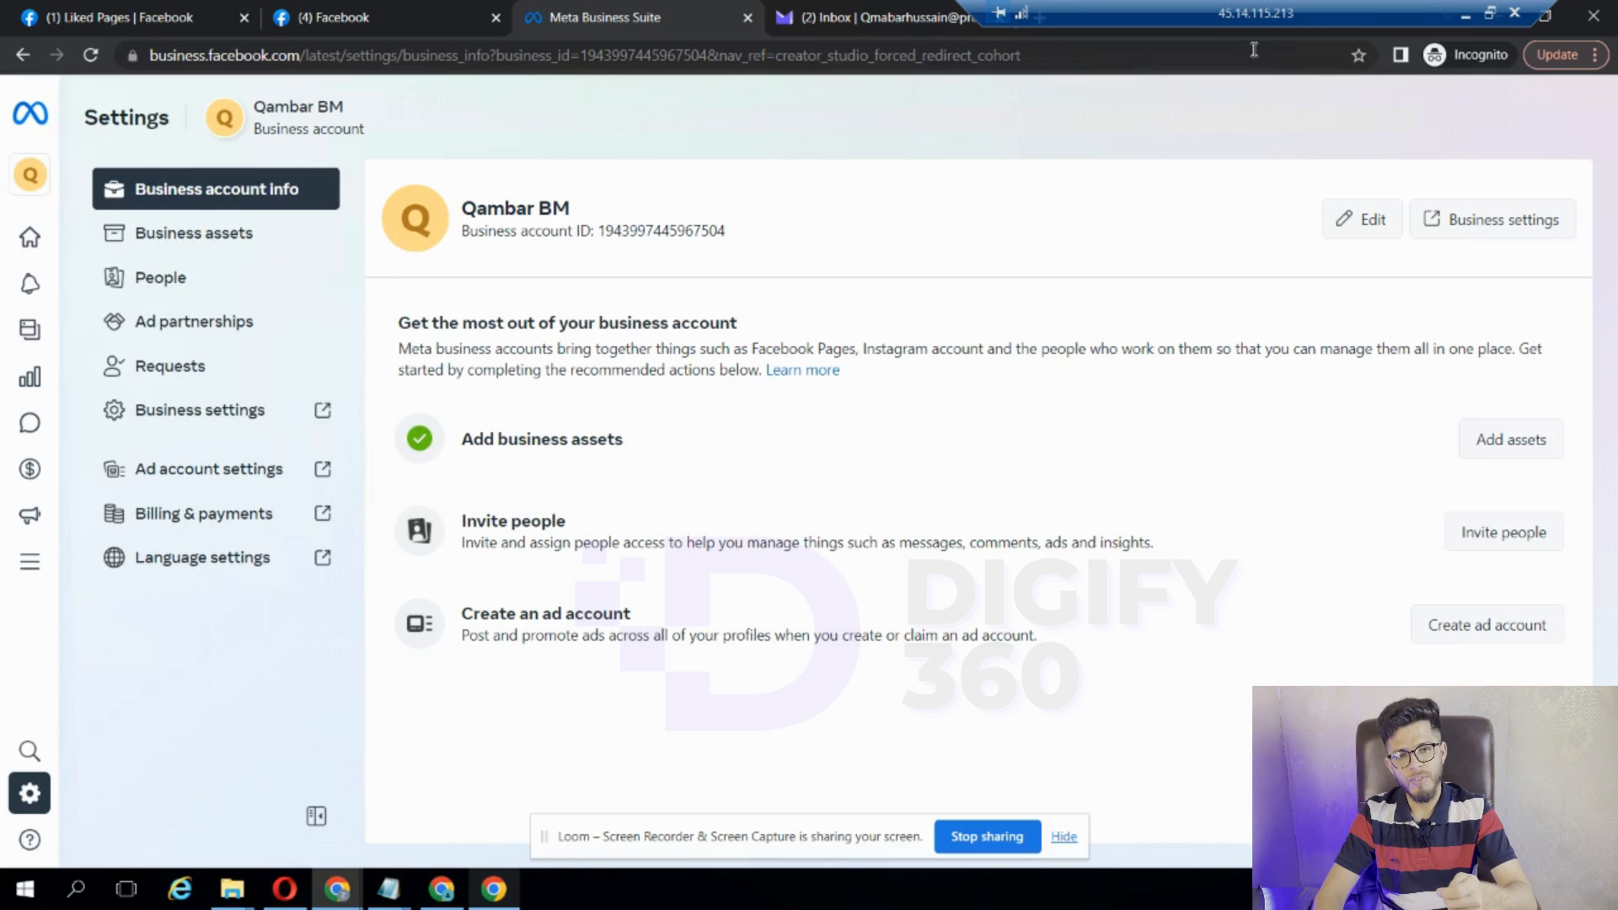
pyautogui.click(1466, 18)
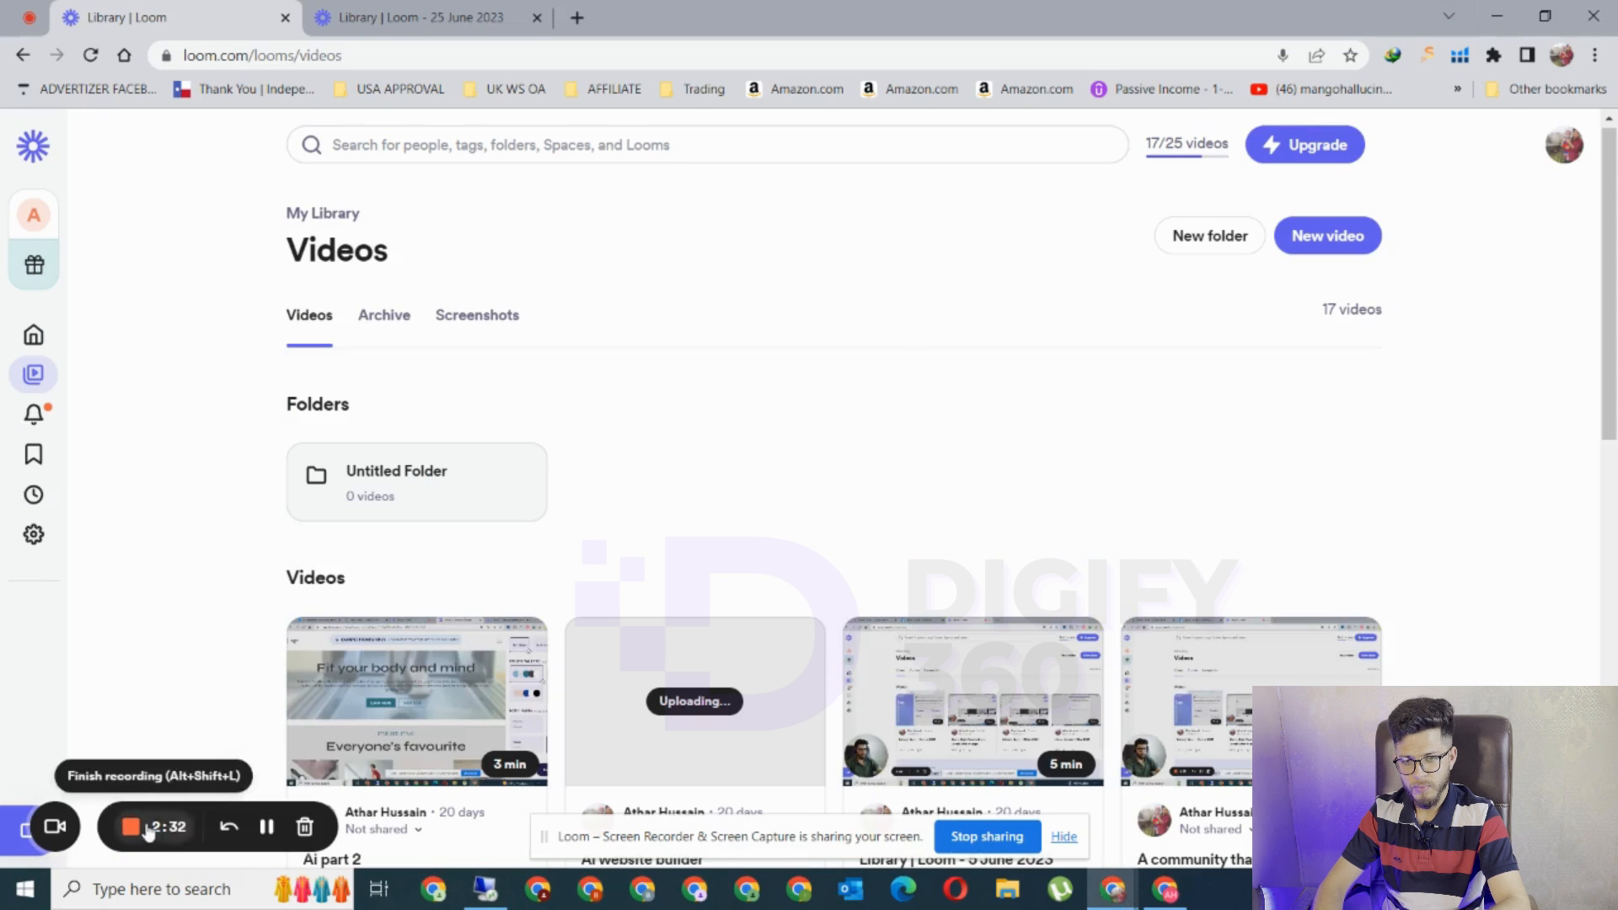